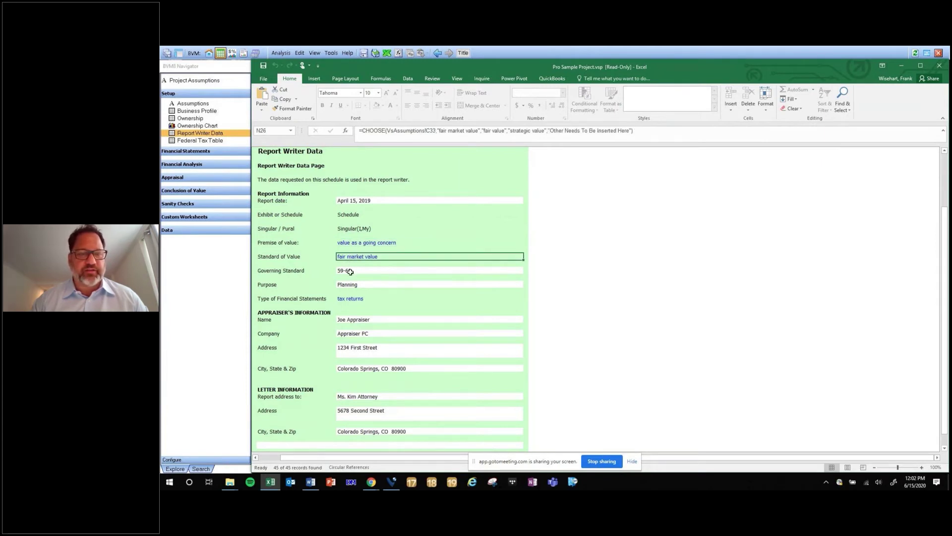
Step: Review the Governing Standard entry and the appraiser and letter information on the Report Writer Data page
click(371, 272)
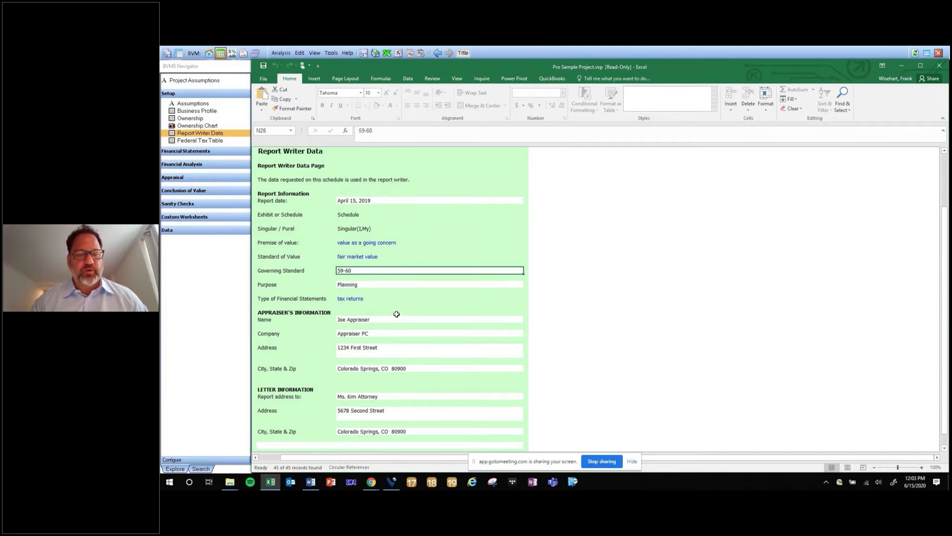
scroll(397, 315, down, 1)
scroll(401, 316, down, 1)
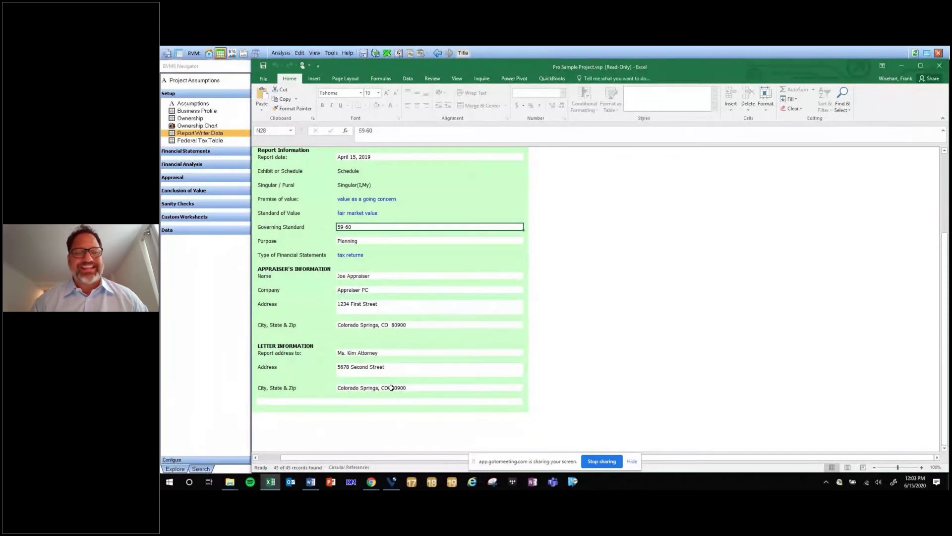
scroll(392, 388, up, 2)
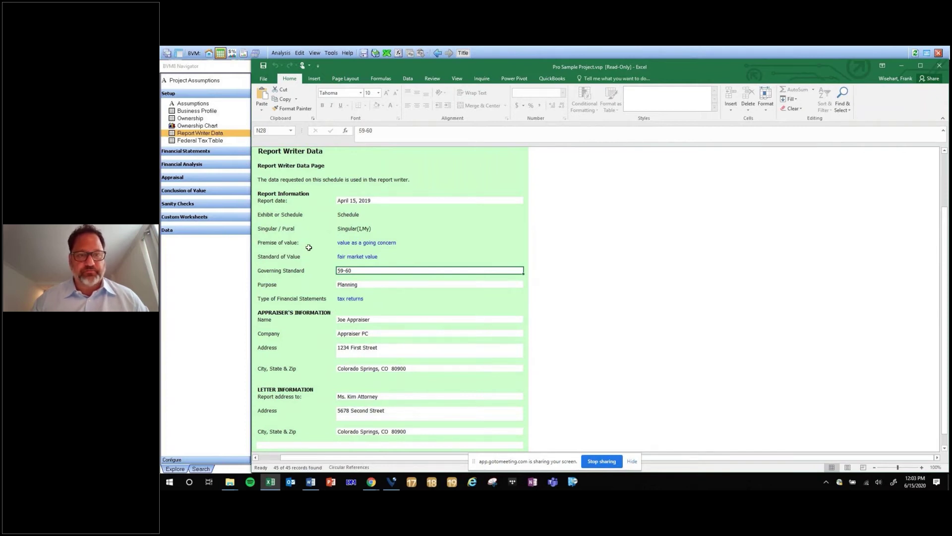
Step: Open the Historic Balance Sheets from the Historic group of the Financial Statements section
click(212, 140)
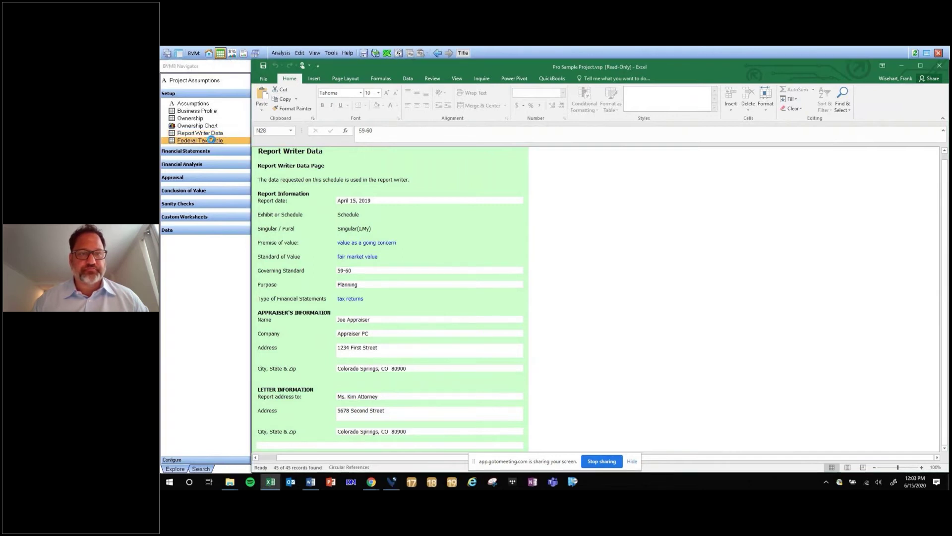
click(183, 151)
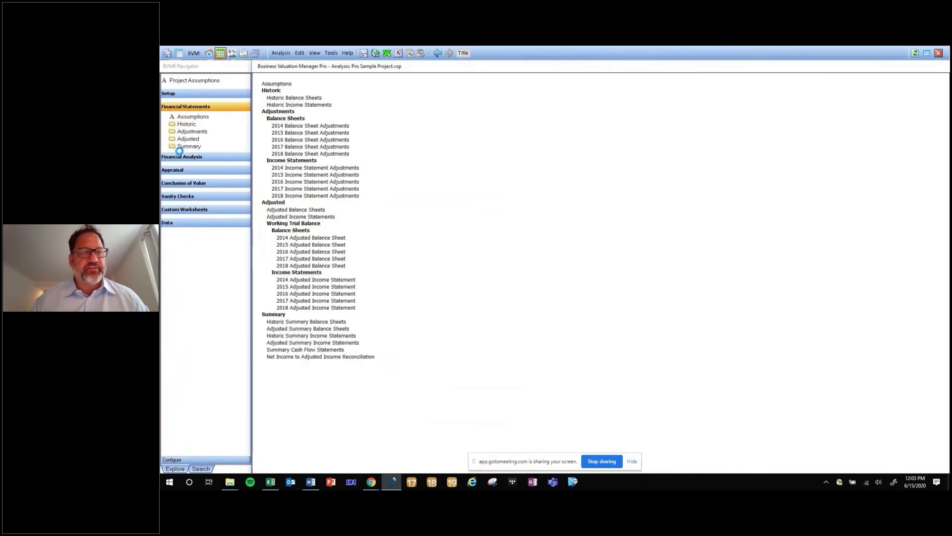
click(191, 131)
click(188, 124)
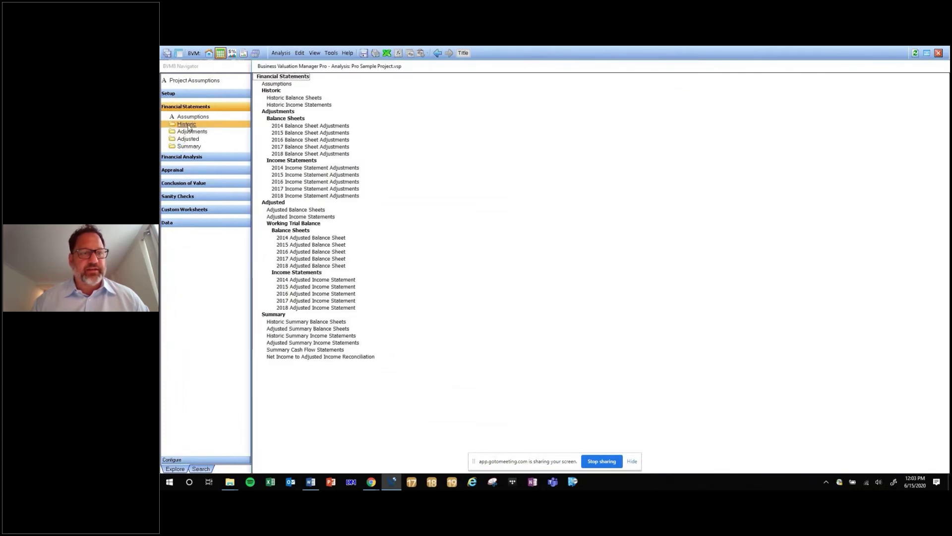
click(197, 130)
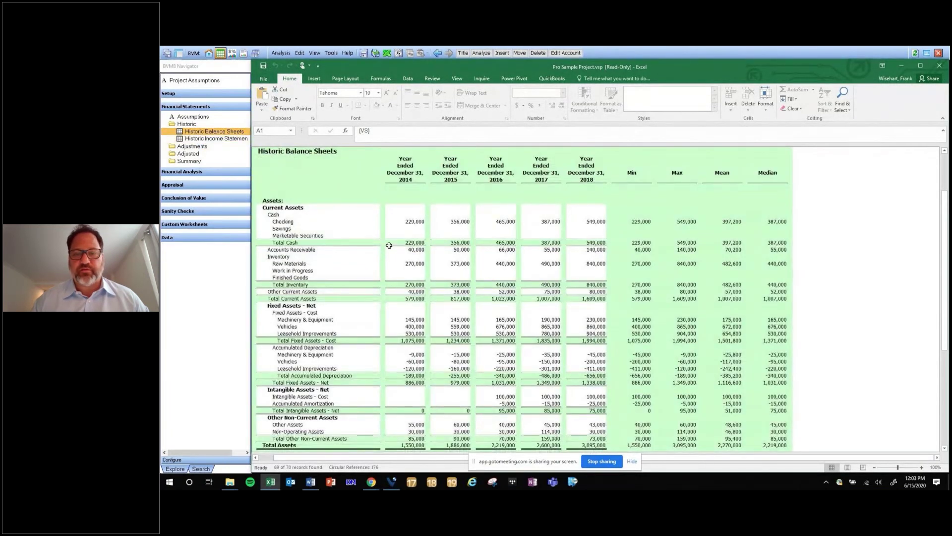
Step: Examine the Historic Balance Sheets from assets through liabilities and equity, including the Min, Max, Mean and Median columns
scroll(389, 245, down, 1)
scroll(389, 245, down, 2)
scroll(389, 245, up, 4)
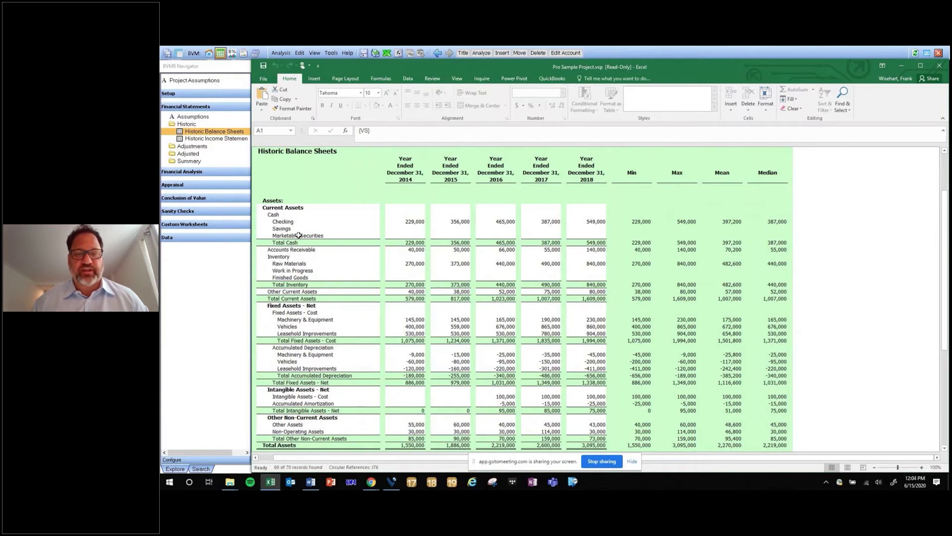
scroll(388, 279, down, 2)
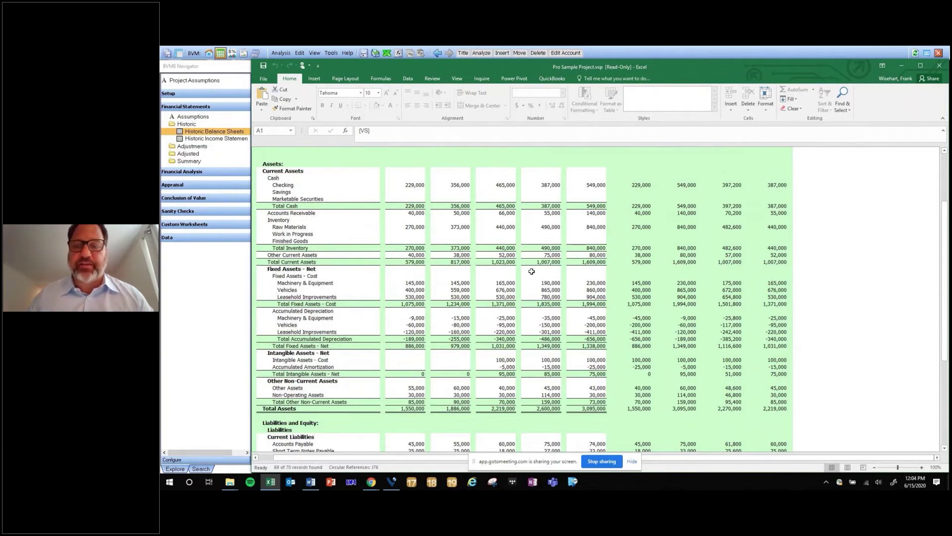
scroll(703, 239, up, 2)
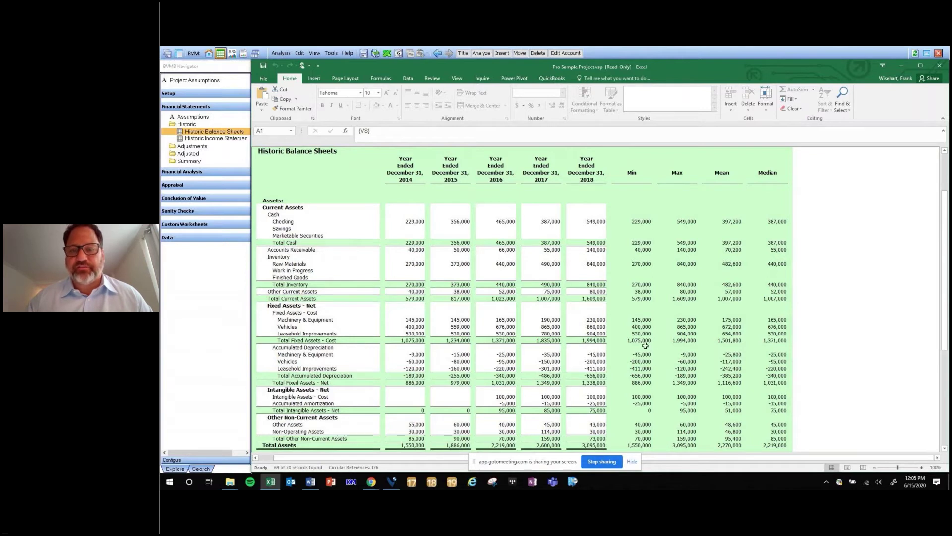
click(655, 445)
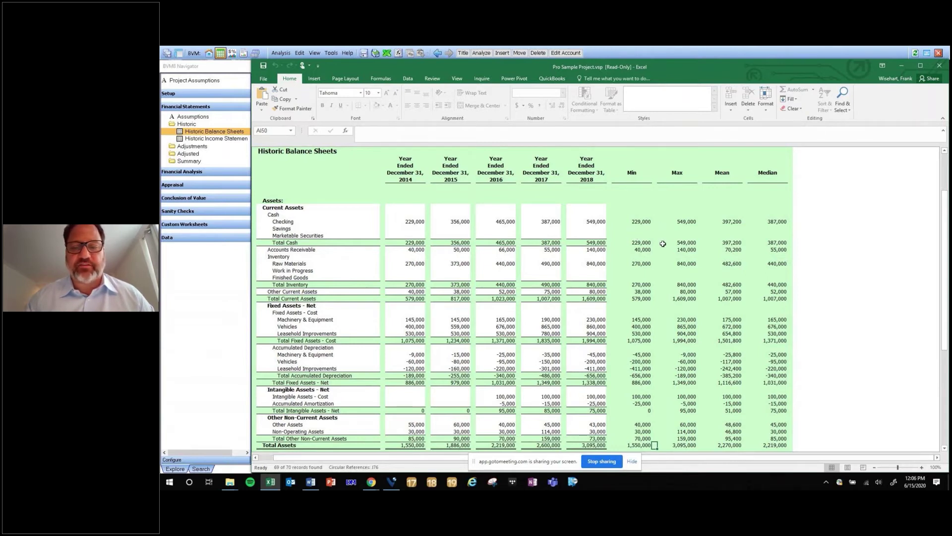
scroll(663, 244, down, 2)
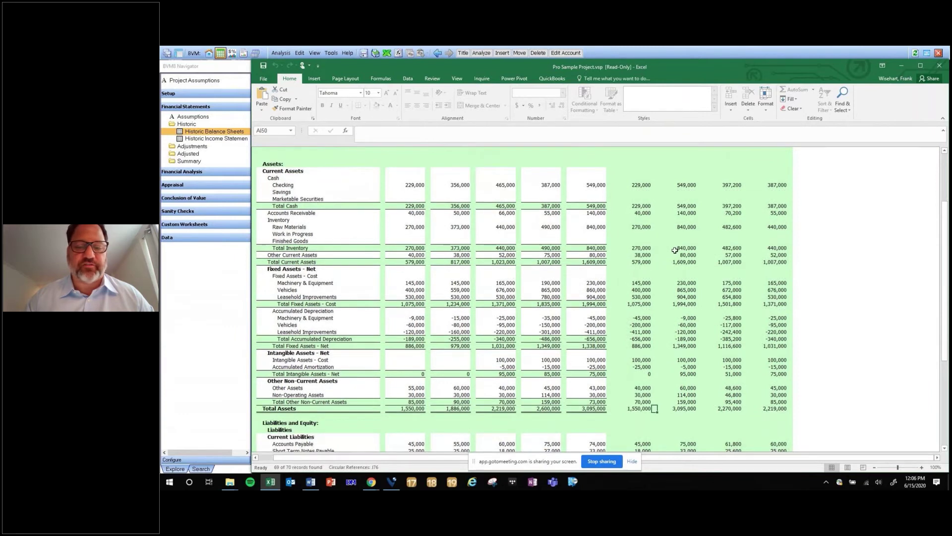
scroll(676, 250, down, 2)
scroll(676, 250, down, 6)
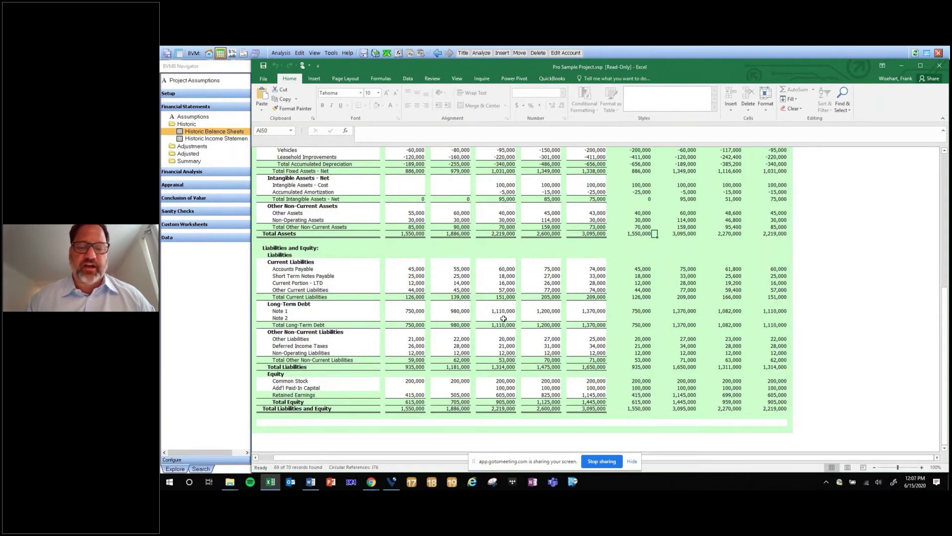
scroll(477, 286, up, 10)
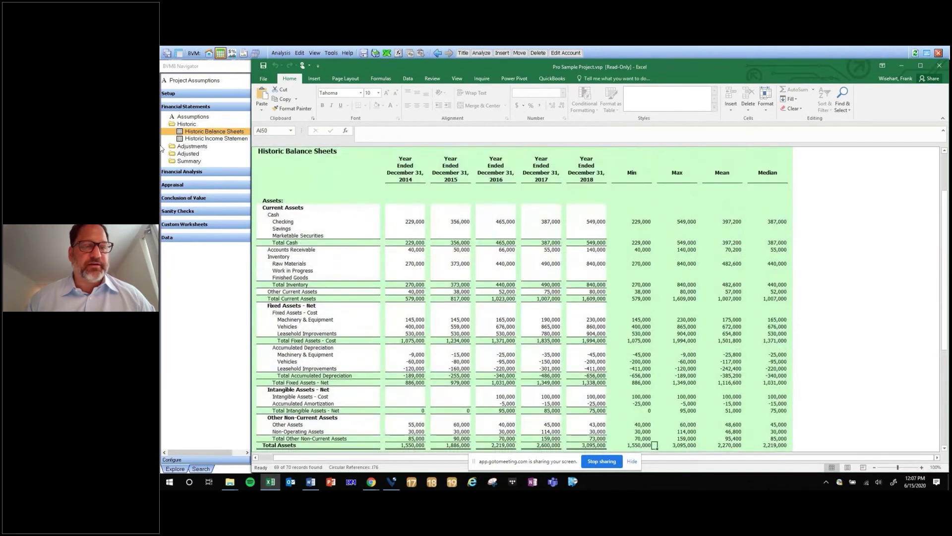
Step: Open the Historic Income Statements and inspect the Contributions expense across the years 2014 to 2018
click(214, 139)
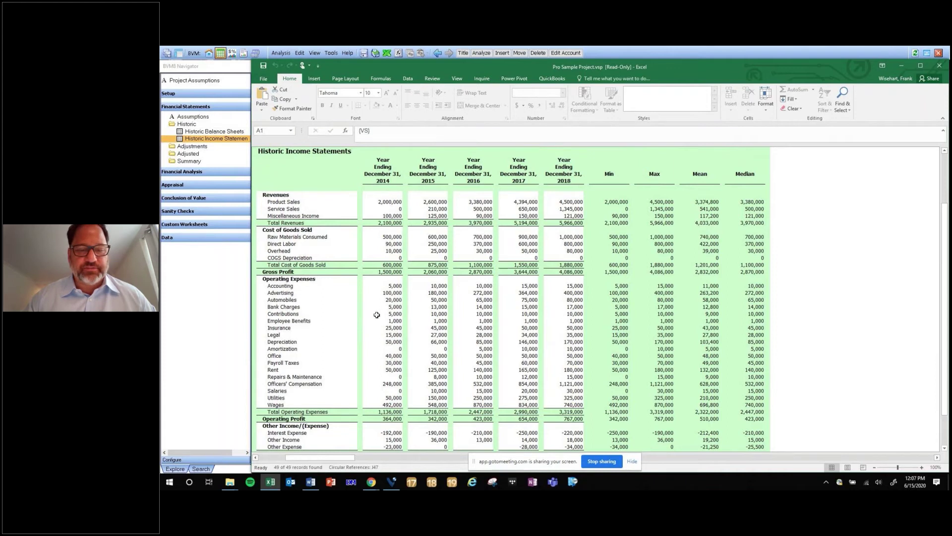
drag(391, 316, 551, 313)
click(563, 314)
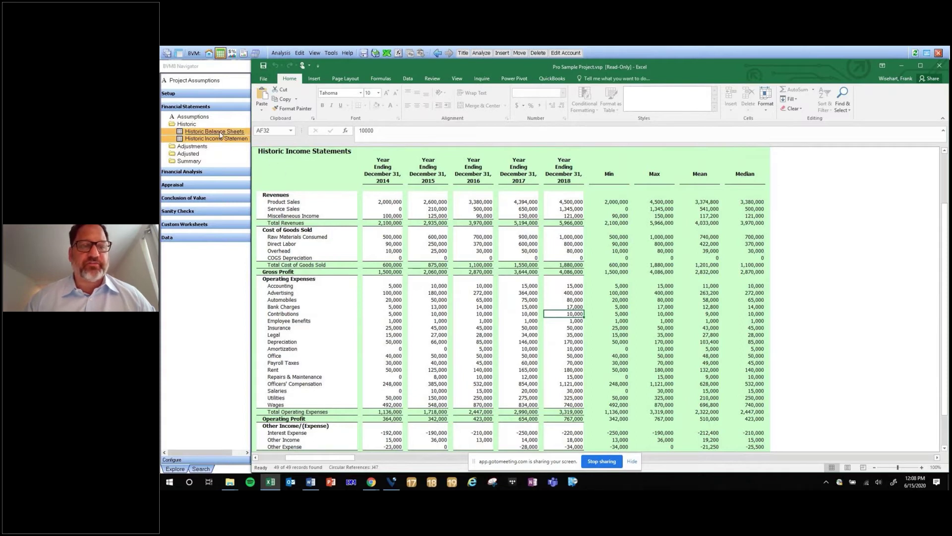
Step: View the Adjusted Income Statements and open the 2018 Income Statement Adjustments schedule
click(195, 154)
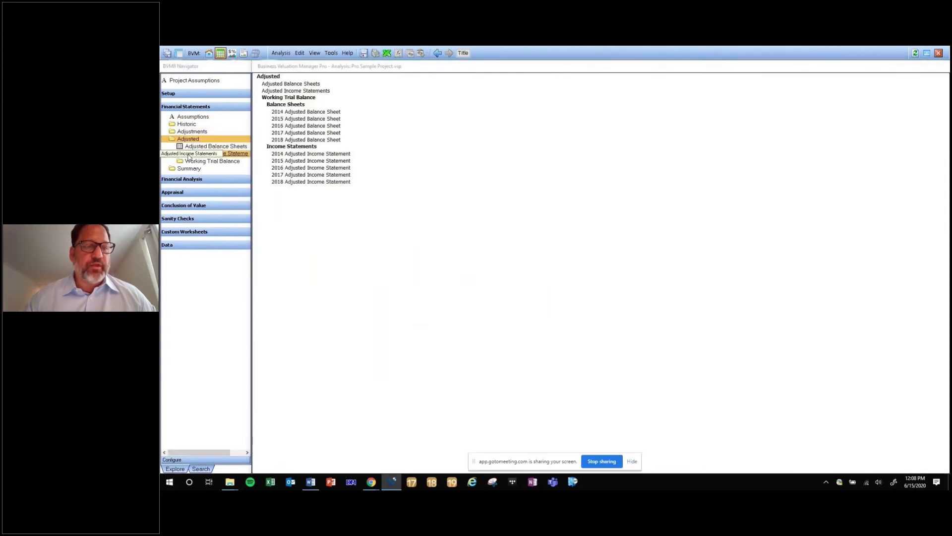
click(218, 153)
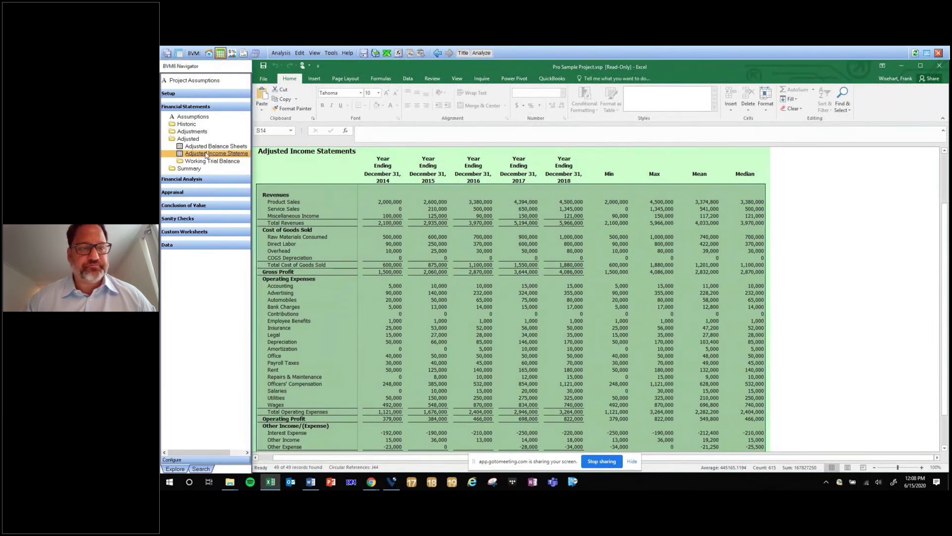
click(193, 131)
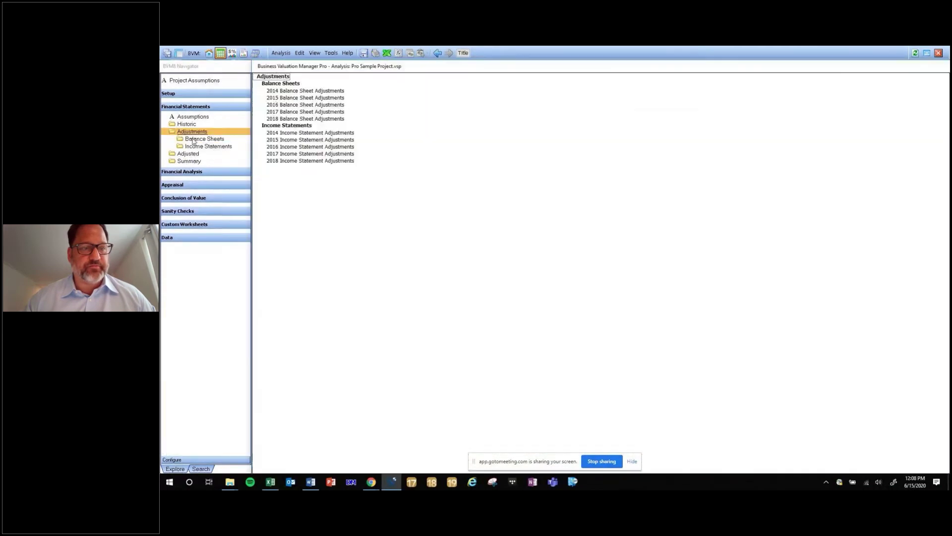
click(208, 146)
click(208, 183)
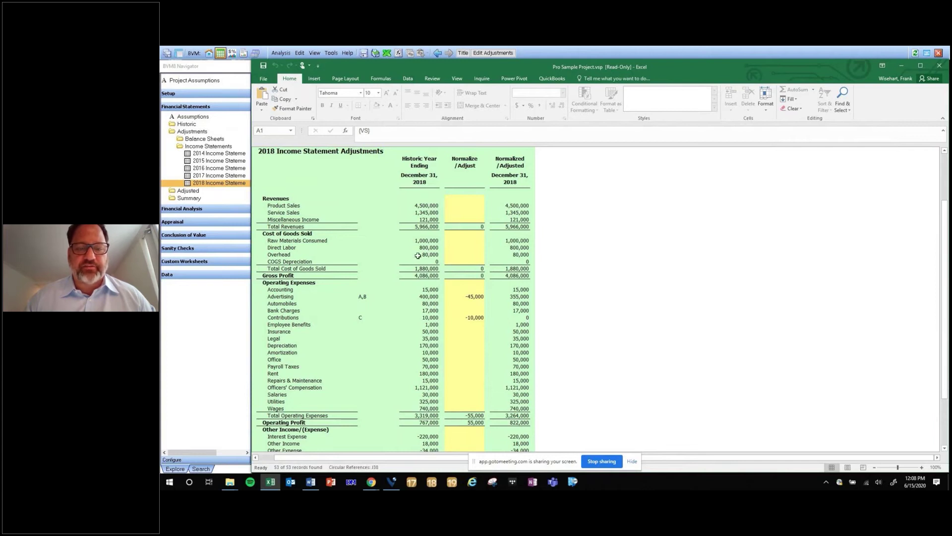
Step: Inspect the 2018 Advertising adjustment, the footnotes below the statement, and the account's entries in the Edit Adjustments dialog
click(470, 299)
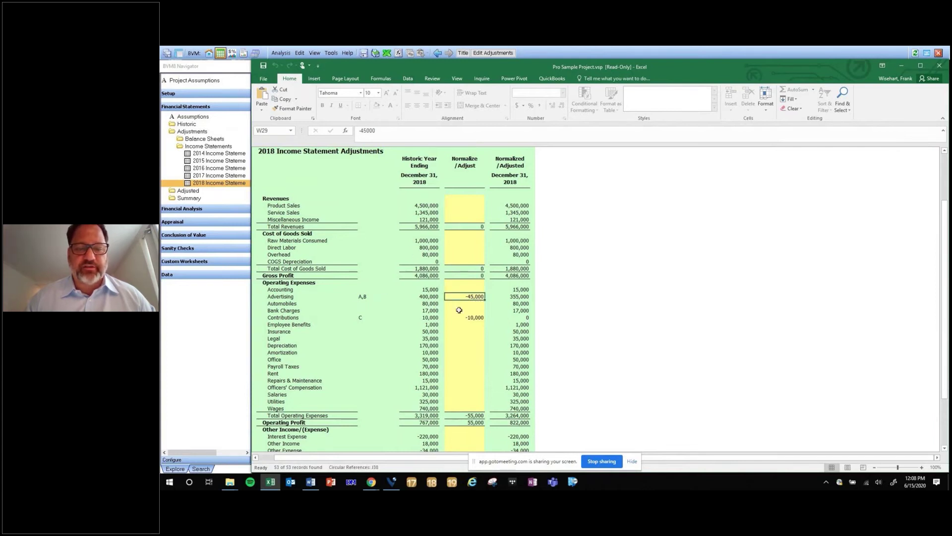
scroll(459, 310, down, 3)
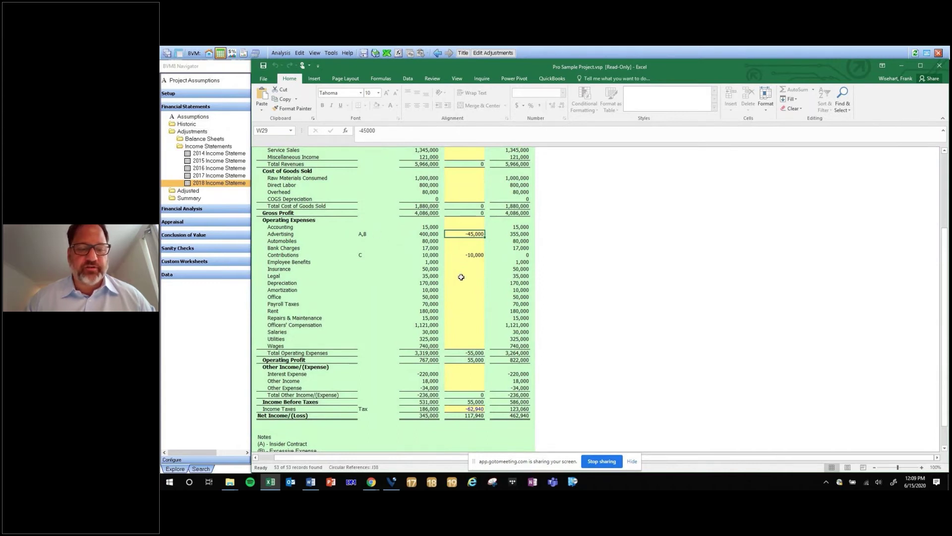
scroll(460, 277, down, 3)
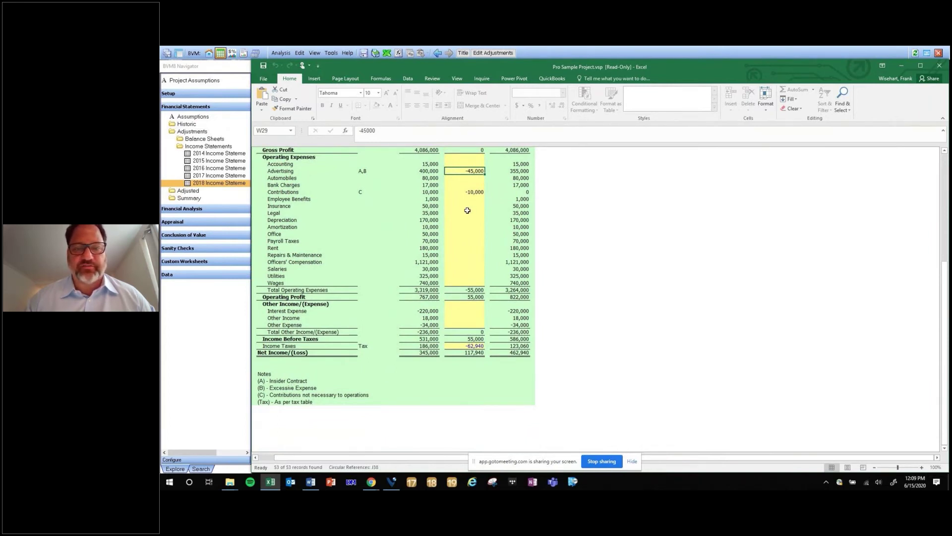
scroll(459, 216, up, 3)
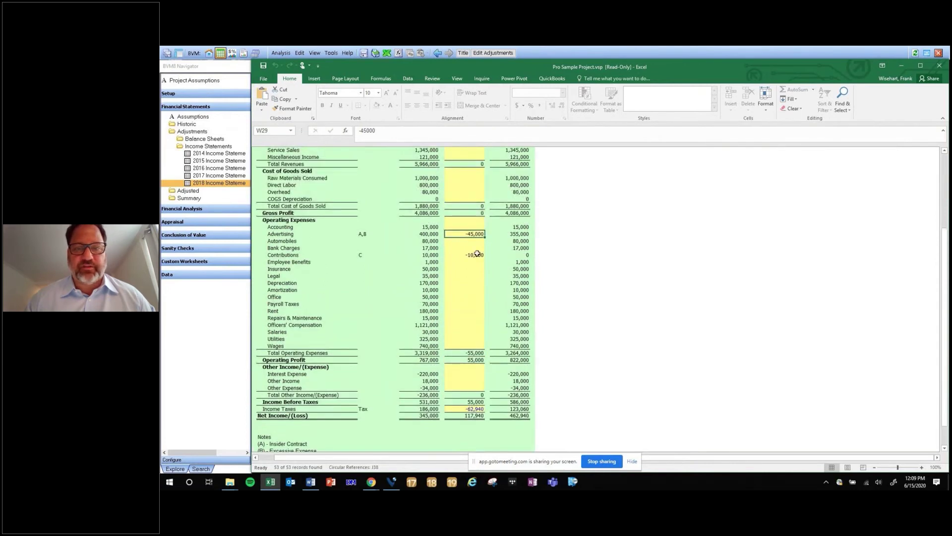
click(480, 54)
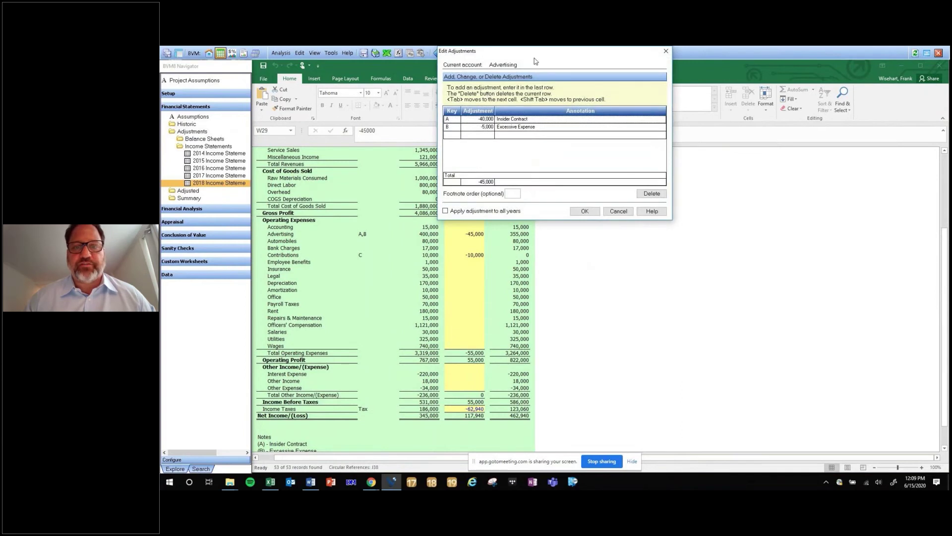
click(666, 51)
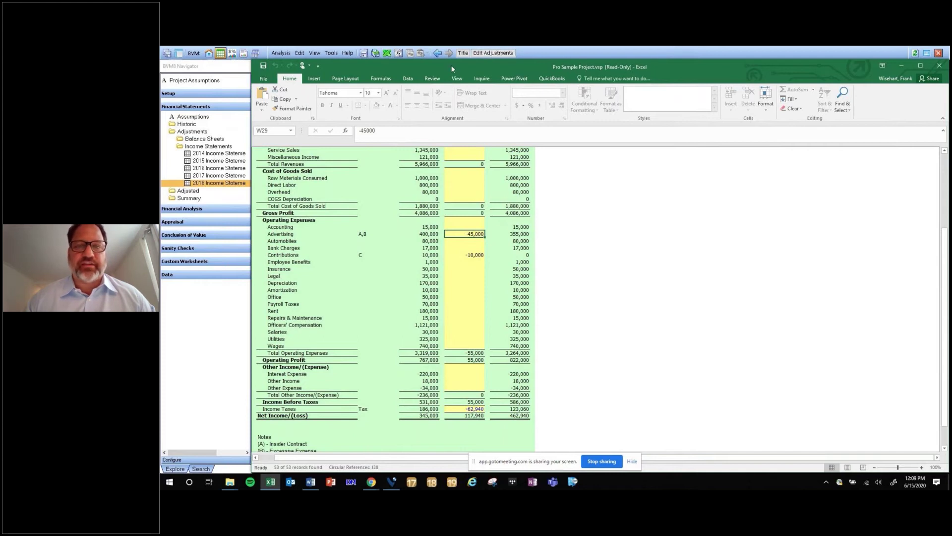
Step: Add adjustment D of 10,000 with the annotation "Cash Expenditure" to the 2018 Advertising account
click(494, 53)
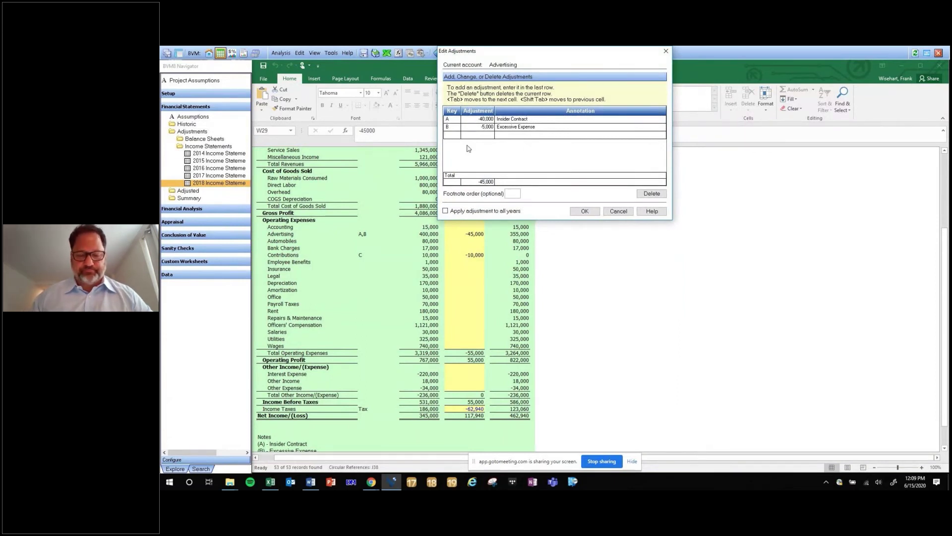
text(D)
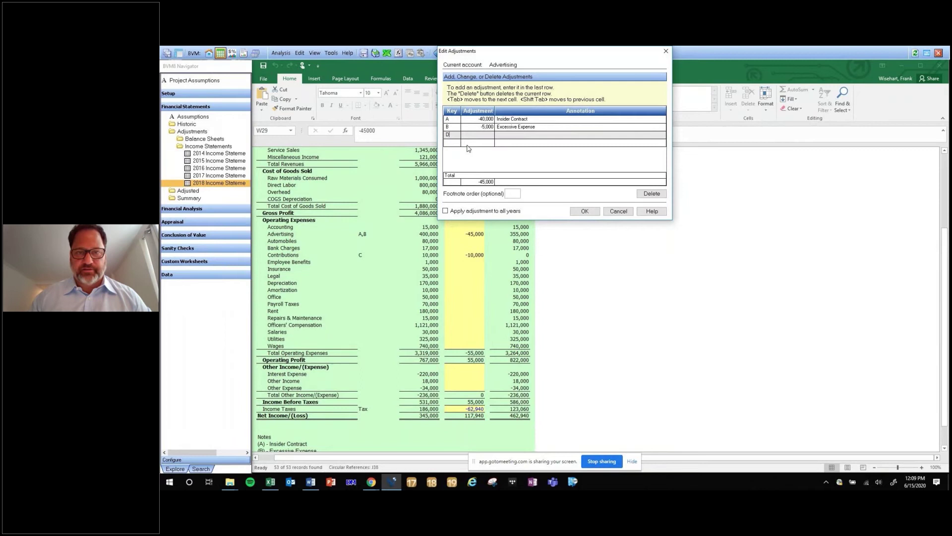
text(100000)
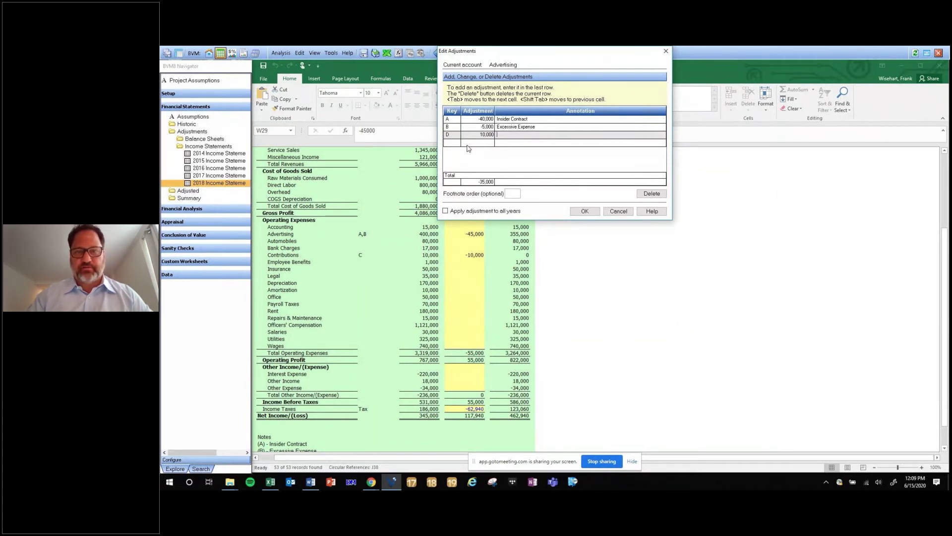
text(Cash Expenditures)
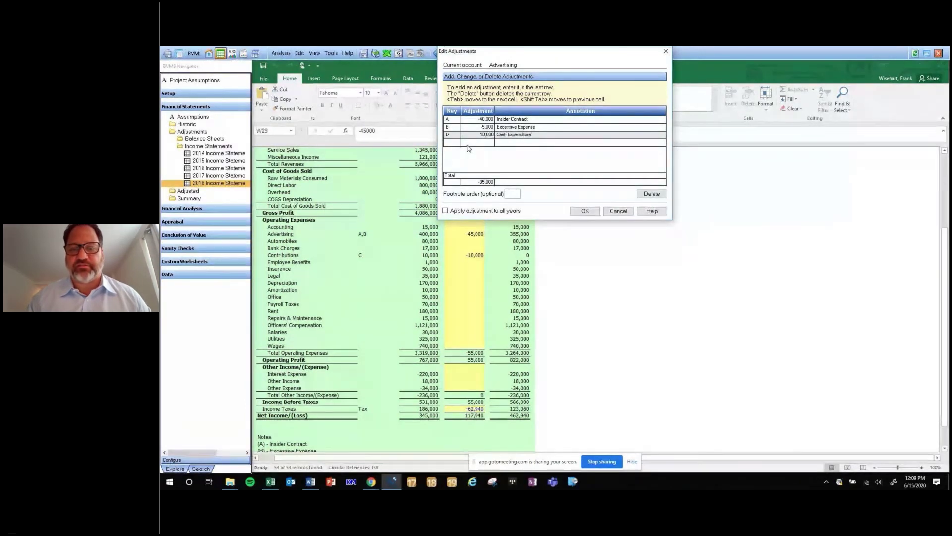
click(582, 212)
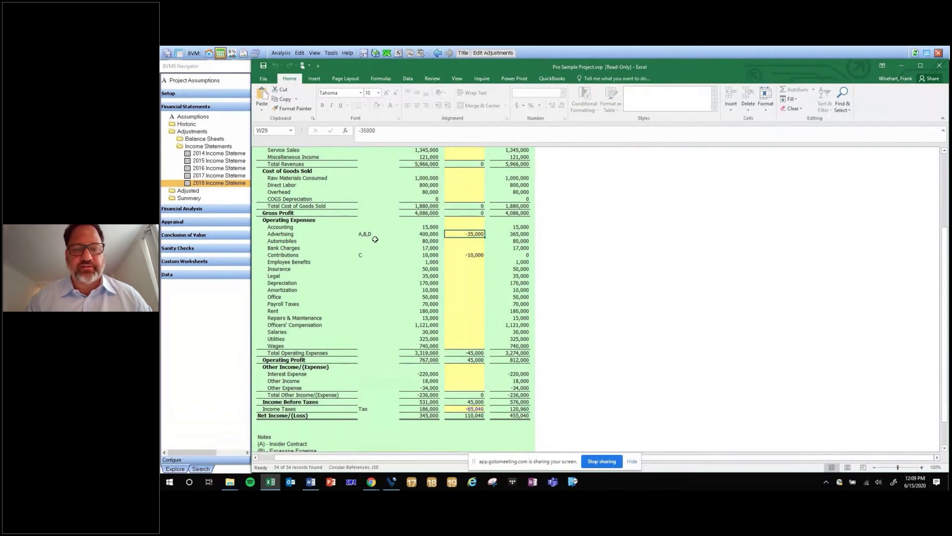
Step: Check the 2018 adjustment notes and open the Adjusted Income Statements to review the adjusted figures
scroll(447, 242, down, 1)
scroll(447, 241, down, 3)
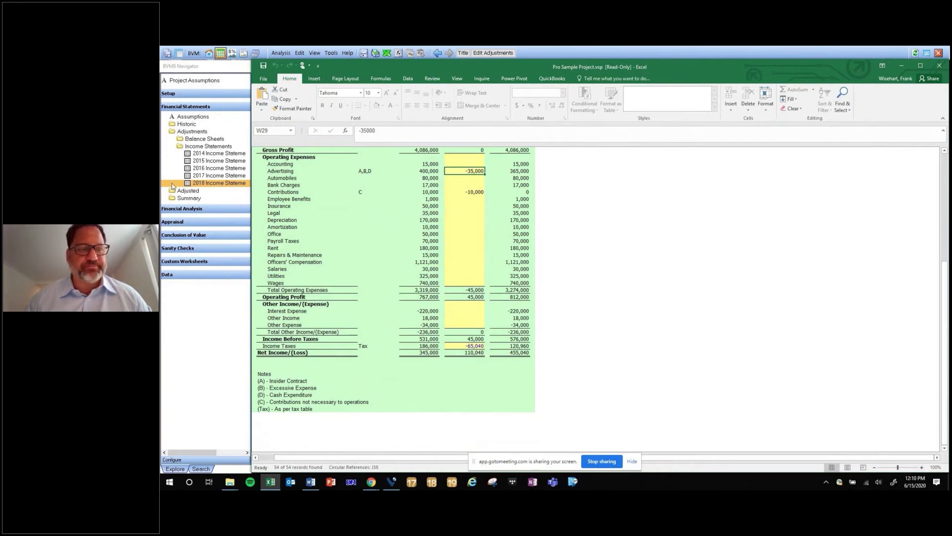
click(188, 190)
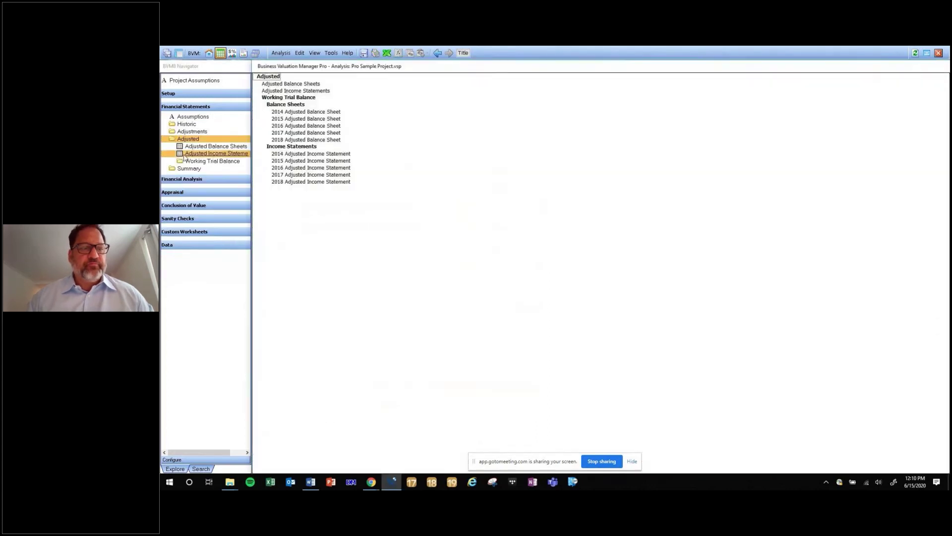
click(237, 155)
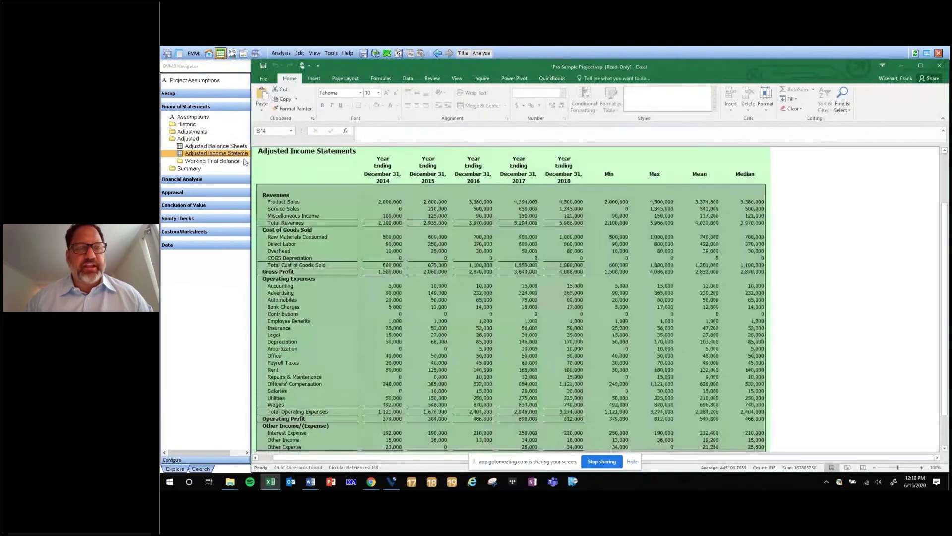
click(429, 244)
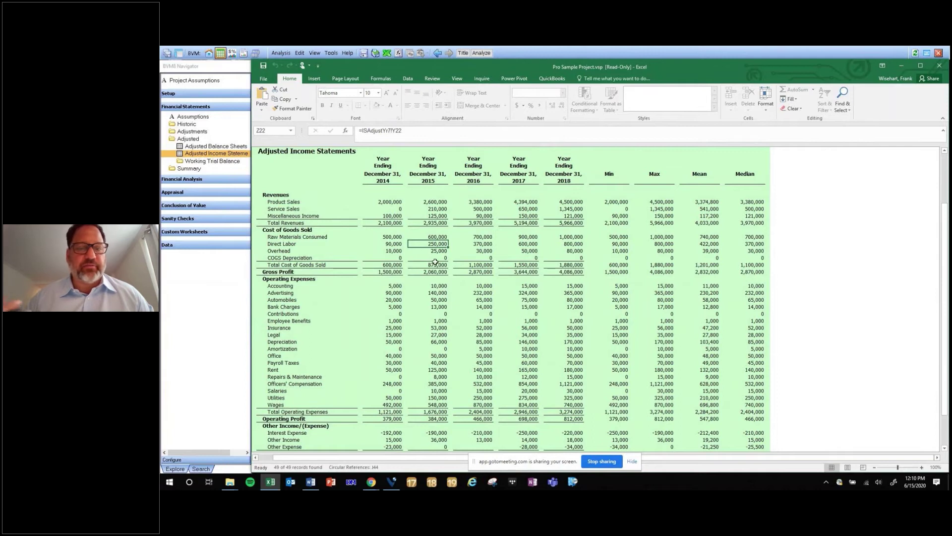
Step: View the Historic Summary Income Statements in the Summary section of the financial statements
click(187, 140)
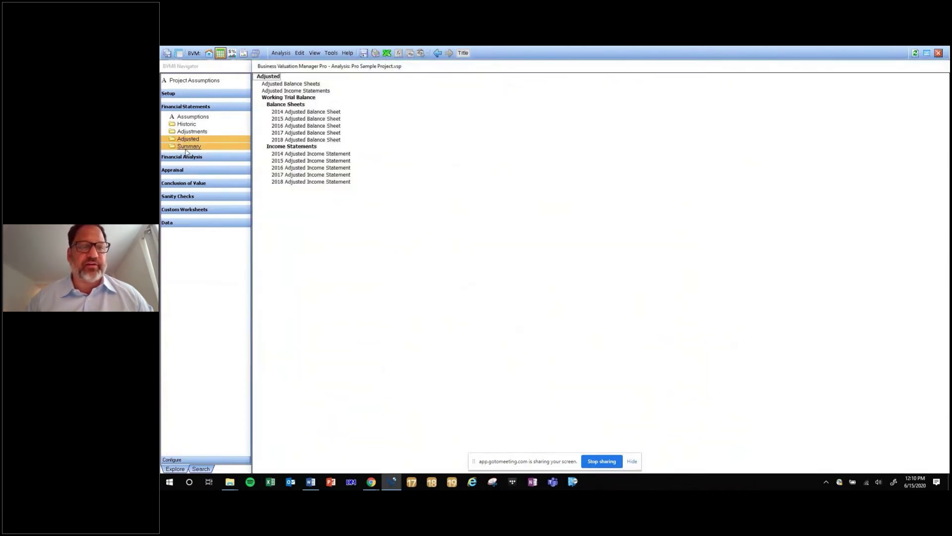
click(185, 147)
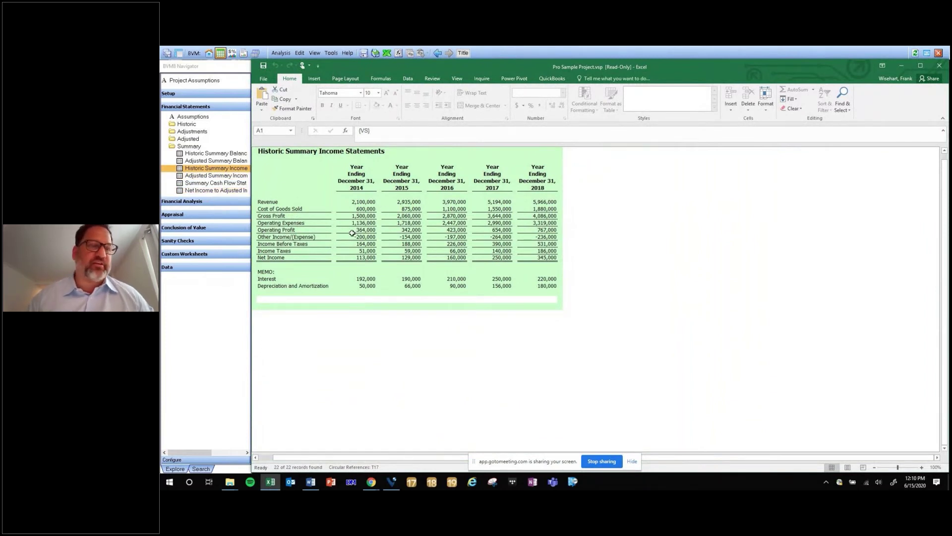
click(189, 146)
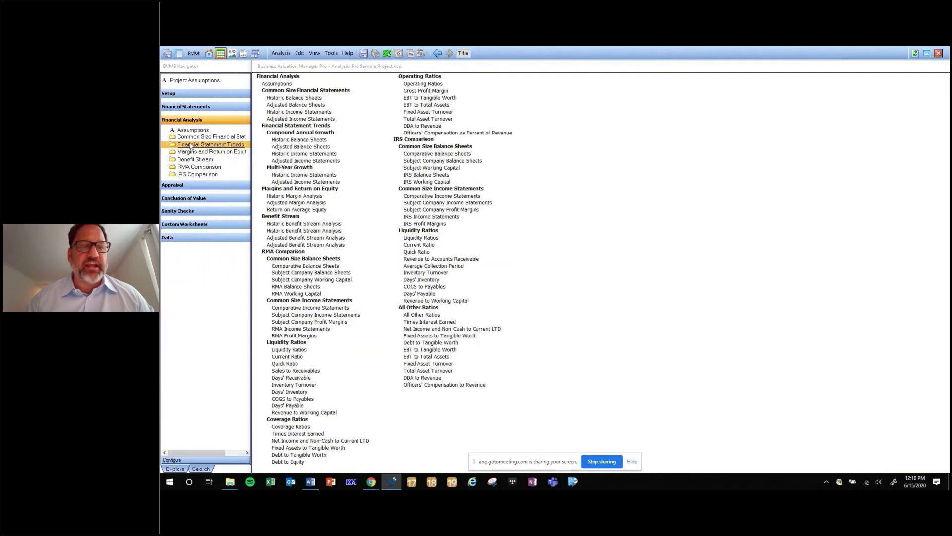
Step: Open the Common Size Adjusted Balance Sheets and review them from assets through liabilities and equity
click(191, 137)
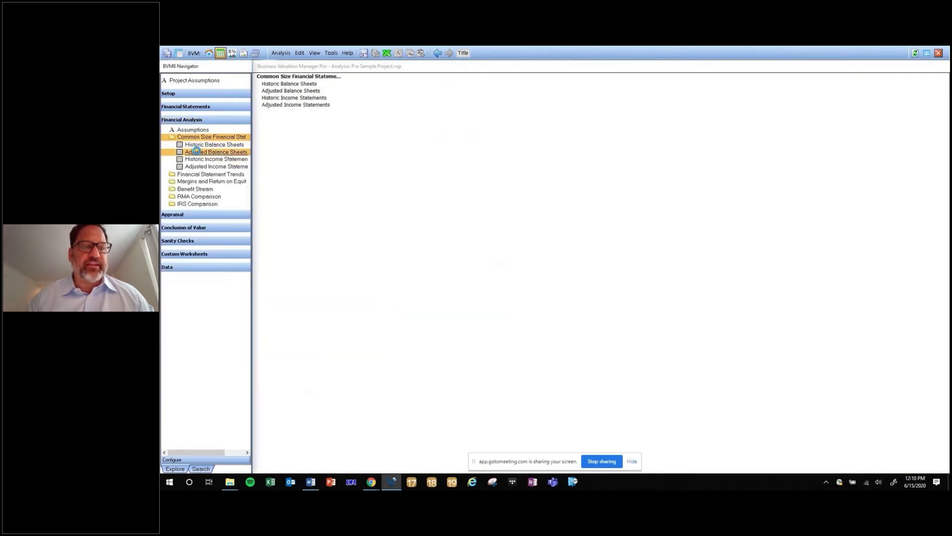
click(196, 151)
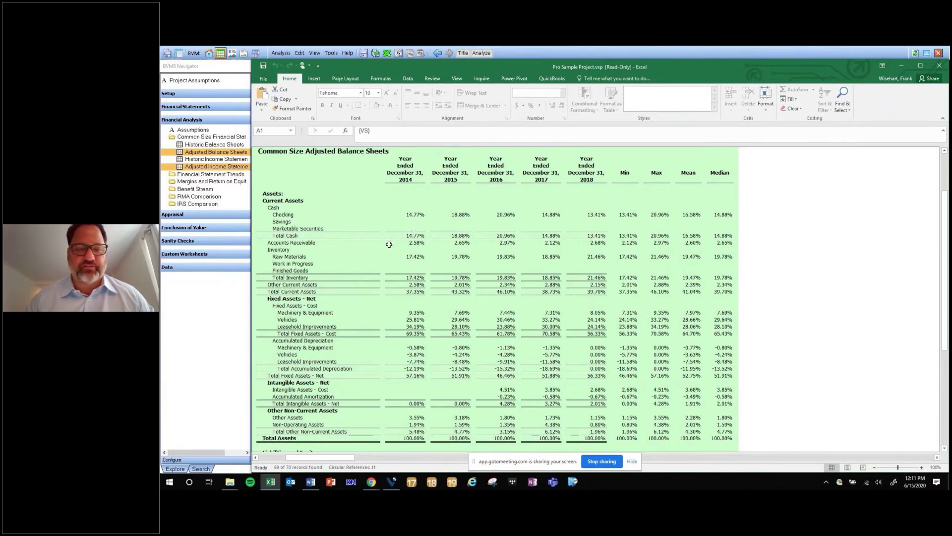
scroll(390, 245, down, 6)
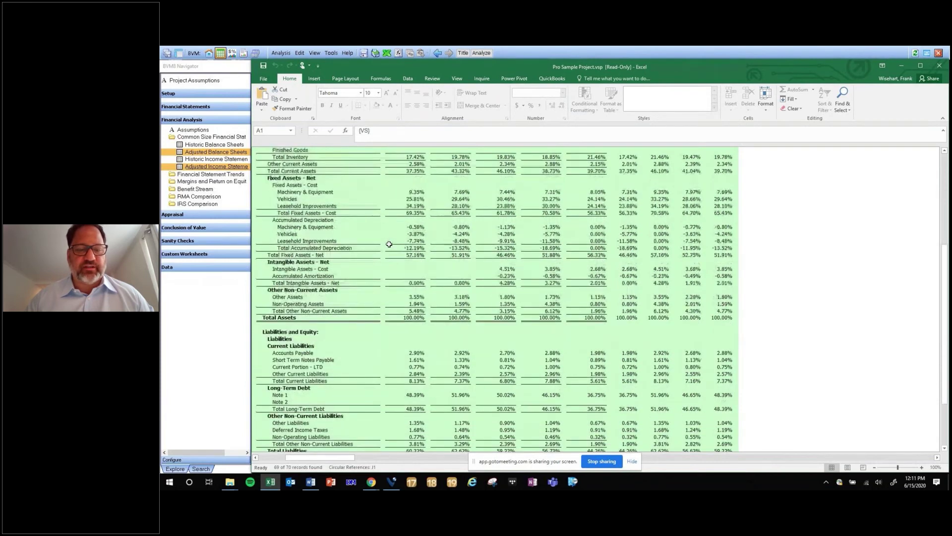
scroll(389, 244, down, 6)
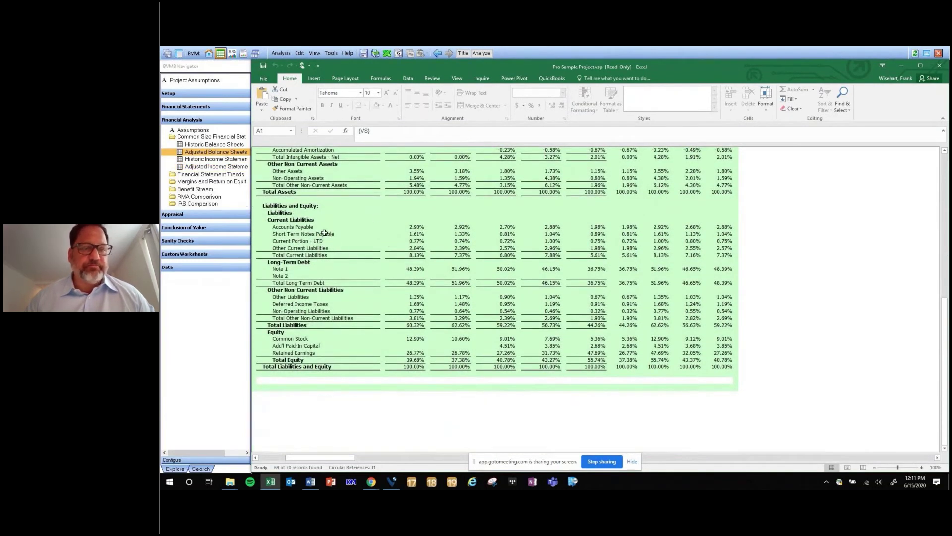
Step: Review the Common Size Historic Income Statements through net income and close the common size section
click(206, 161)
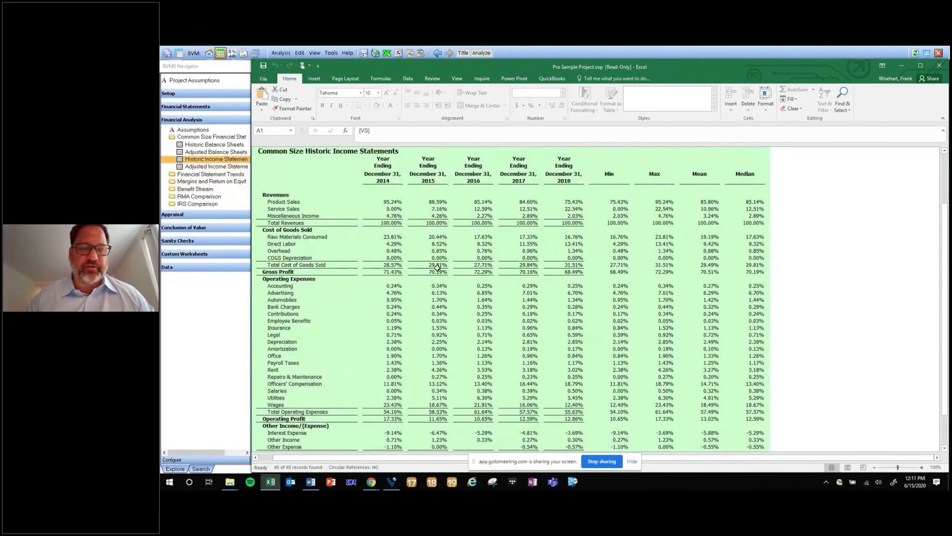
scroll(438, 268, down, 7)
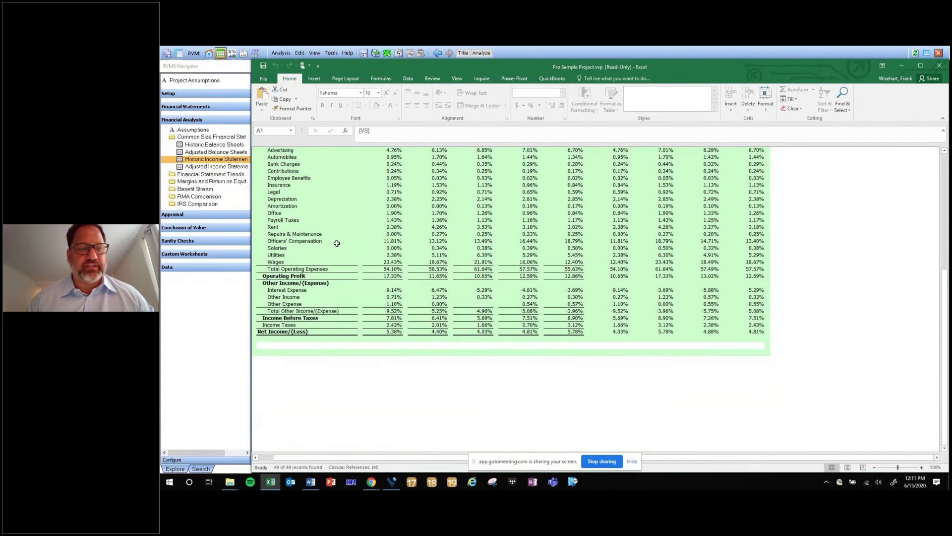
scroll(336, 243, up, 5)
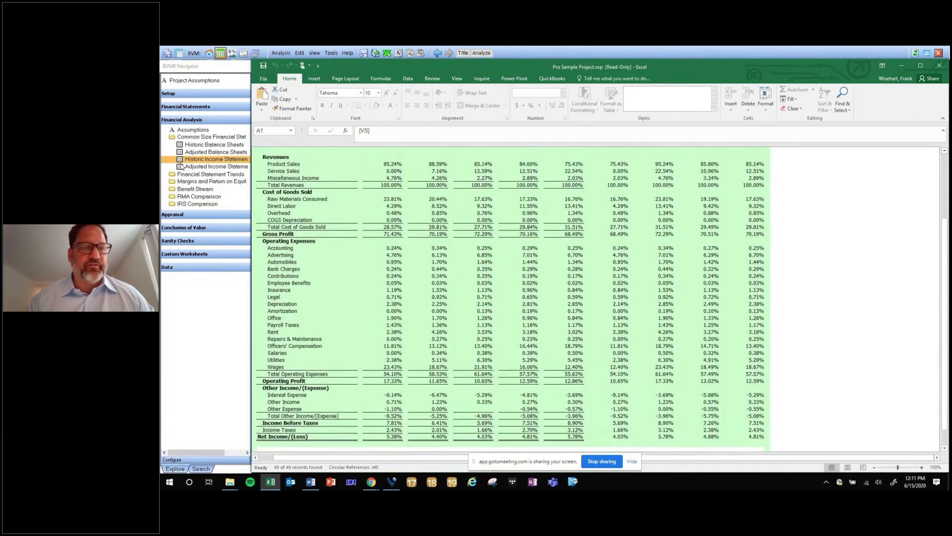
click(184, 138)
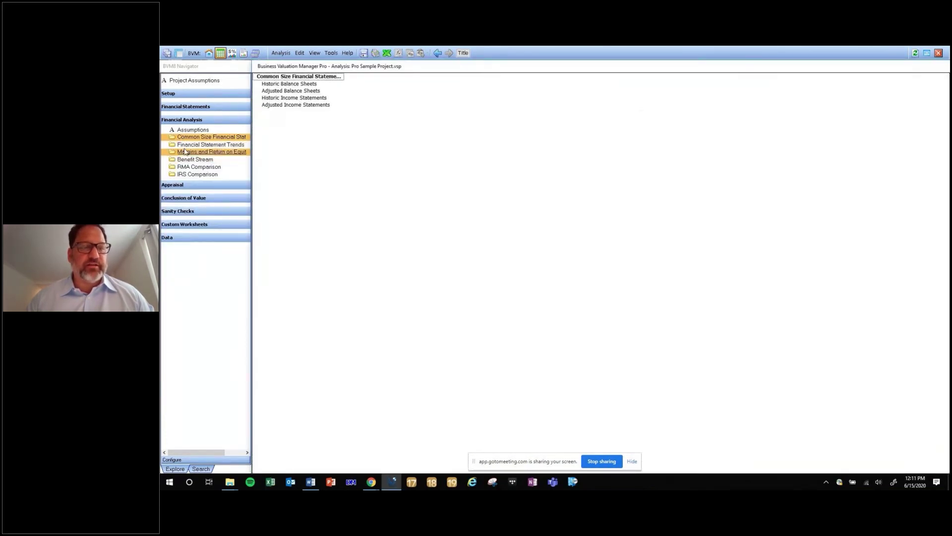
Step: View the compound annual growth of the Historic Balance Sheets and Adjusted Income Statements, and the Multi-Year Growth Historic Income Statements
click(182, 145)
click(186, 151)
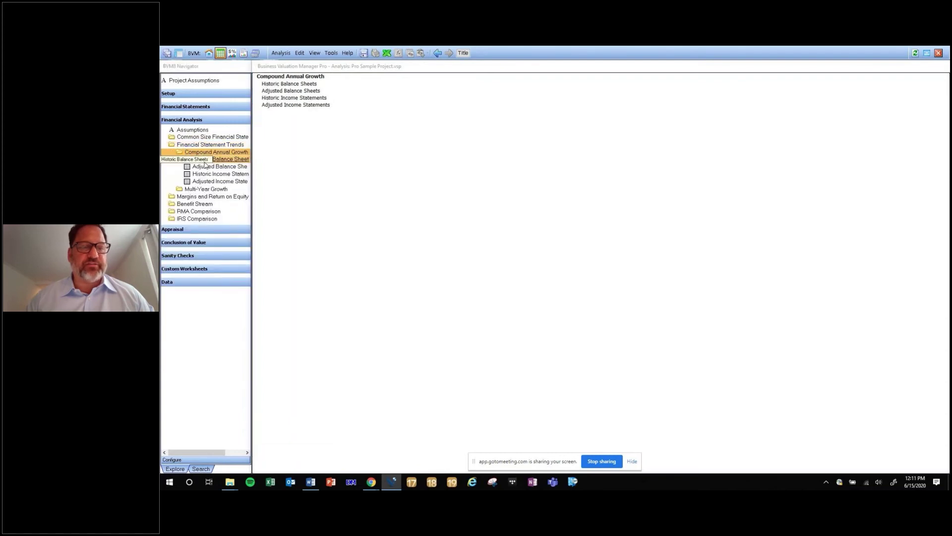
click(209, 160)
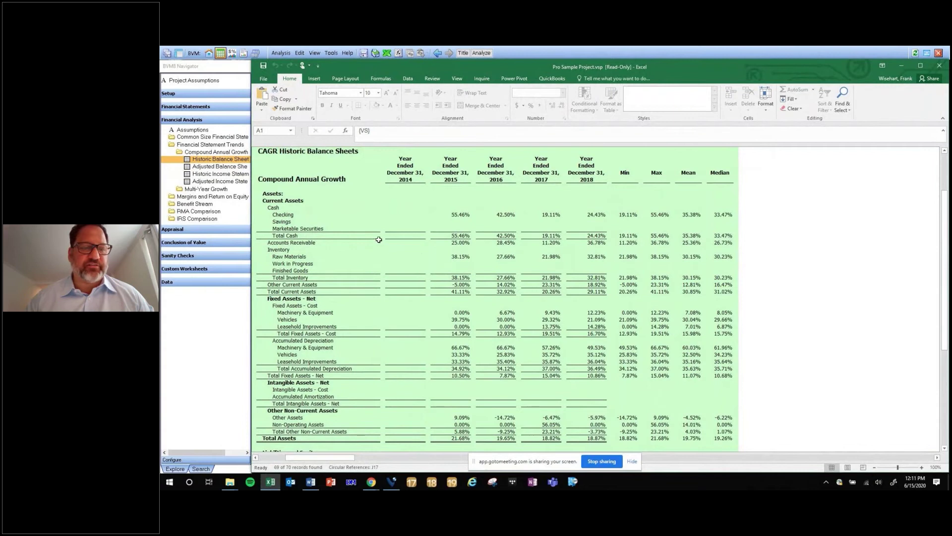
click(212, 182)
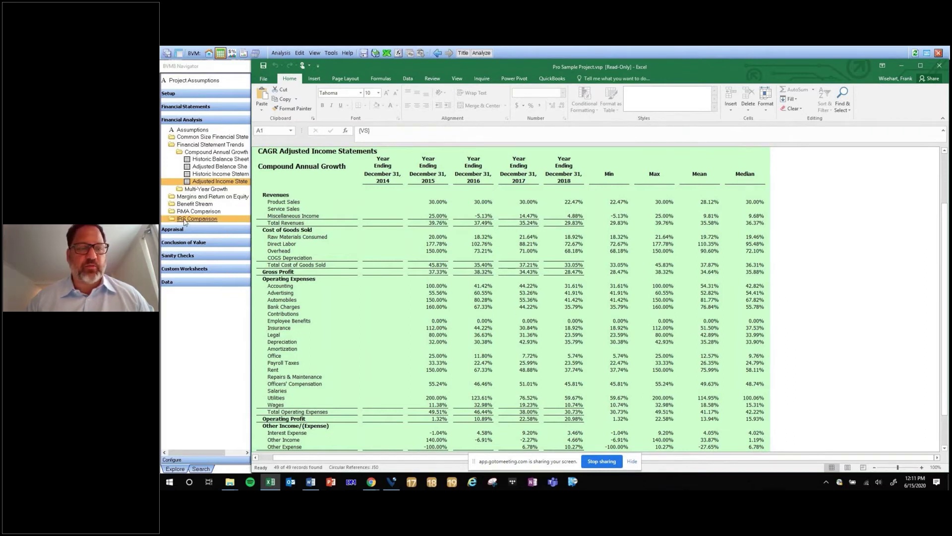
click(206, 190)
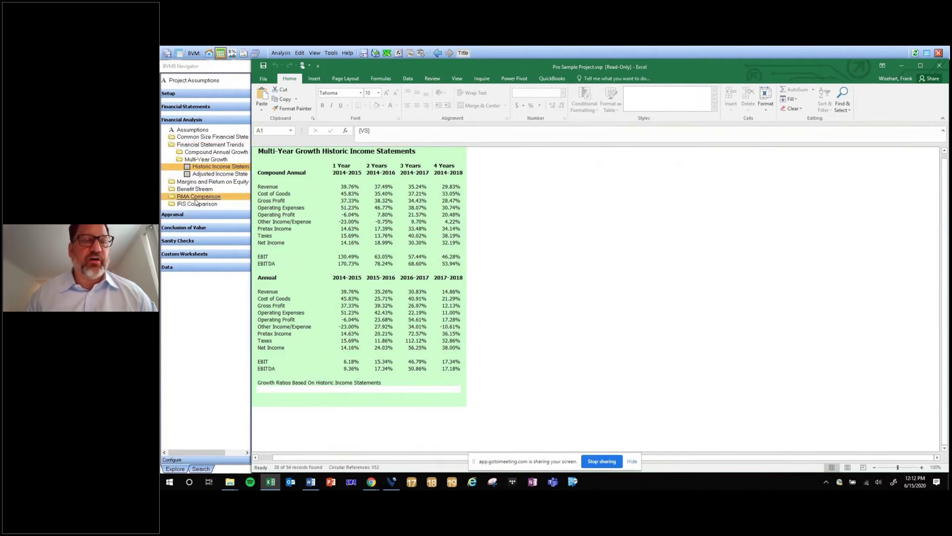
Step: List the RMA Comparison schedules and open the RMA industry database
click(197, 198)
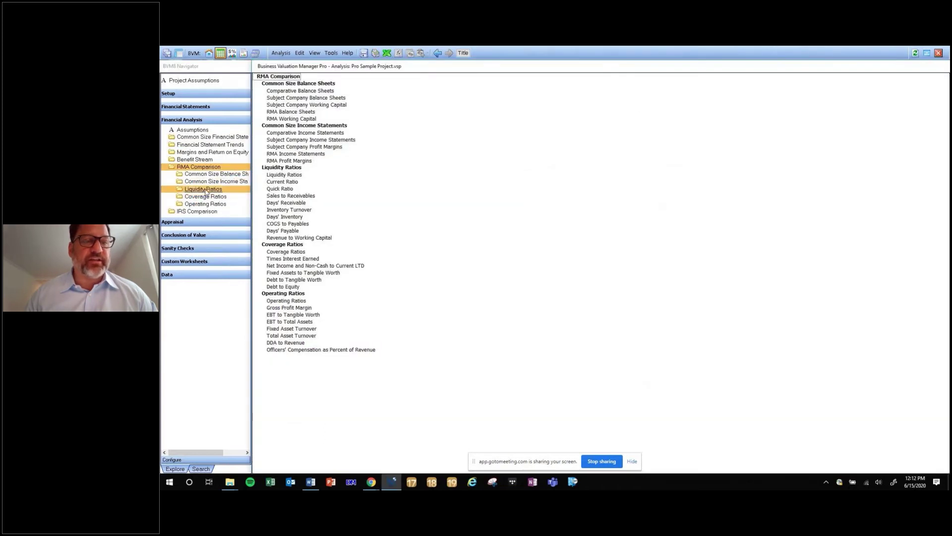
click(232, 53)
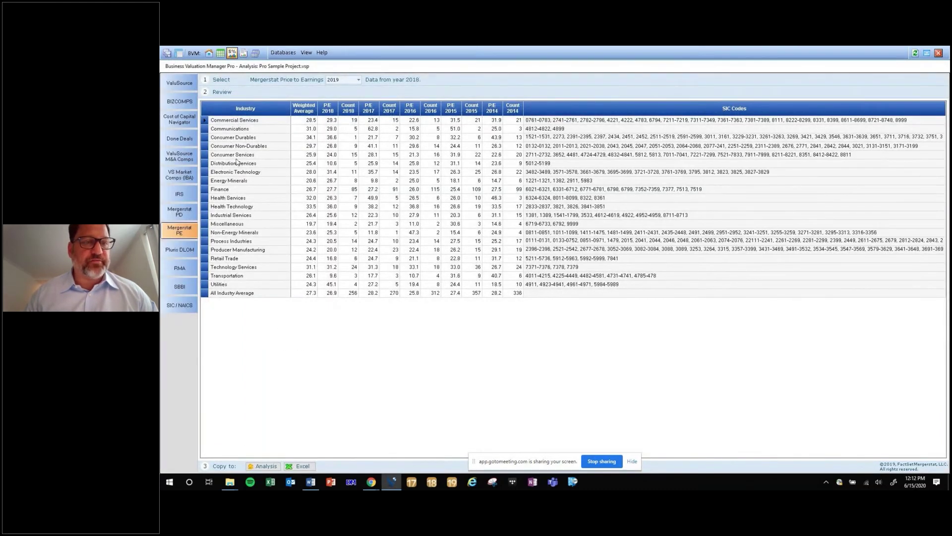
click(169, 268)
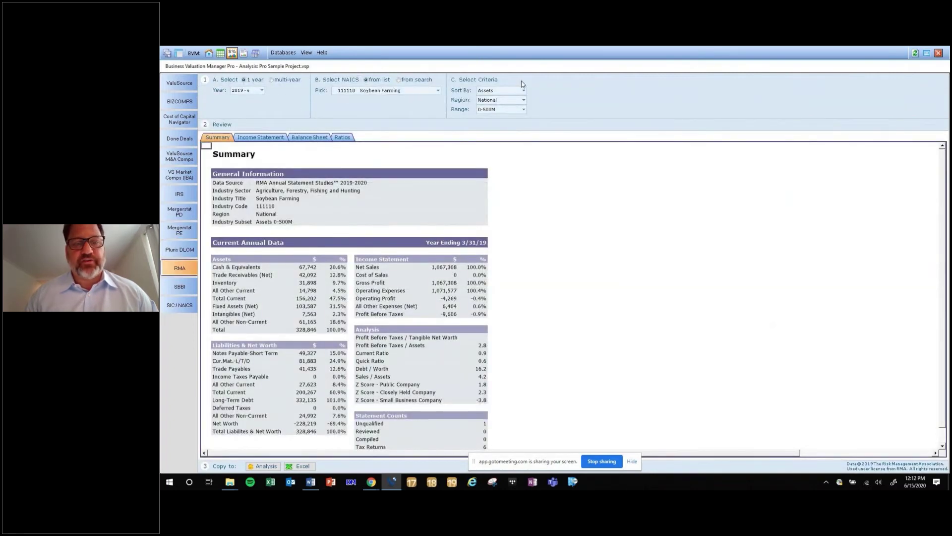
Step: Look up the RMA summary for NAICS 114111 Finfish Fishing and switch the industry to 311211 Flour Milling
click(438, 90)
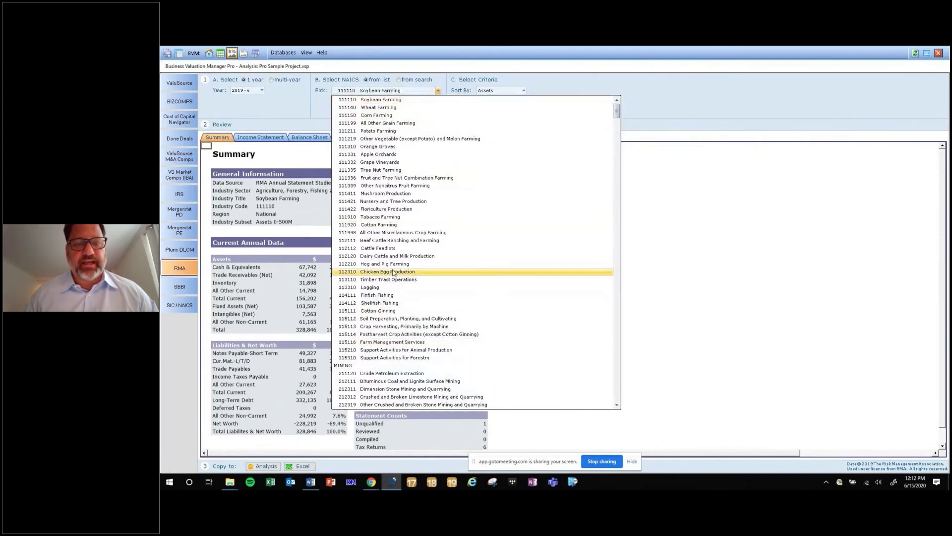
click(391, 296)
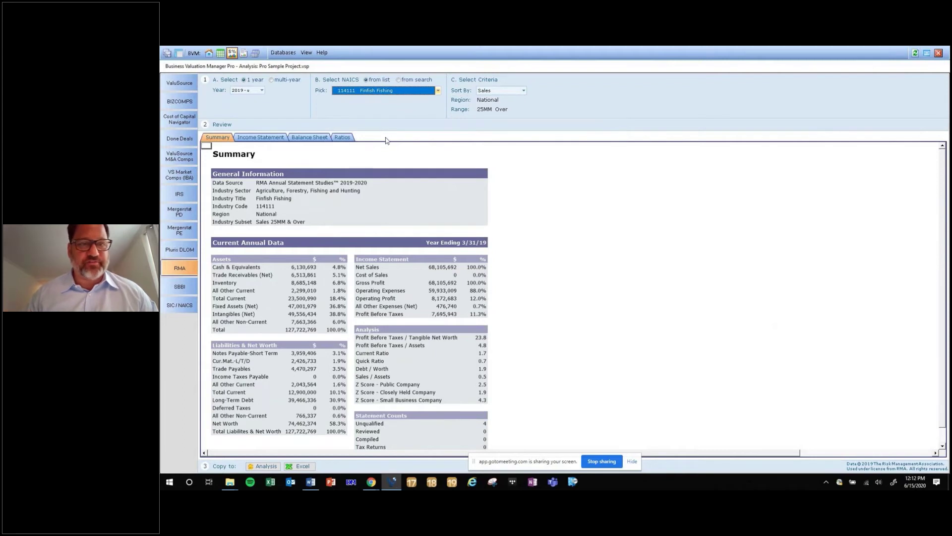
click(438, 91)
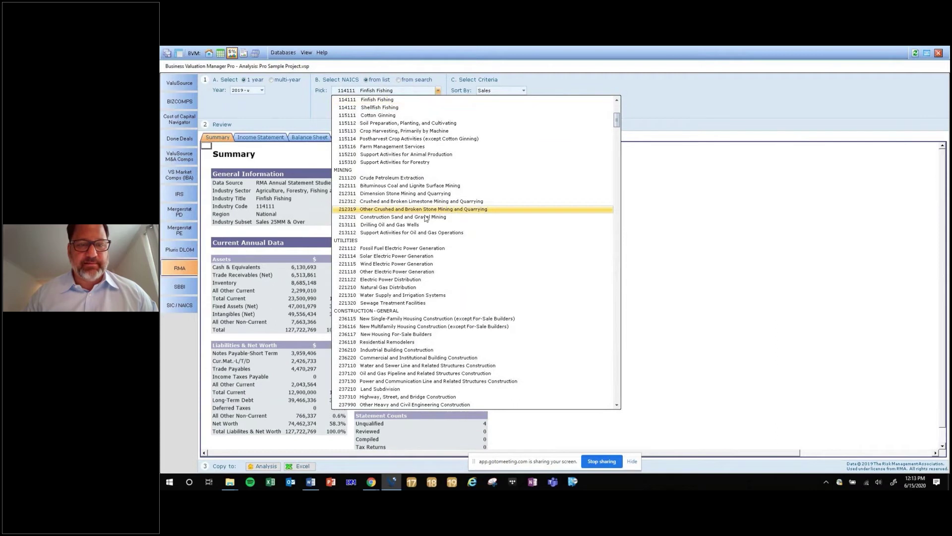
scroll(419, 222, down, 8)
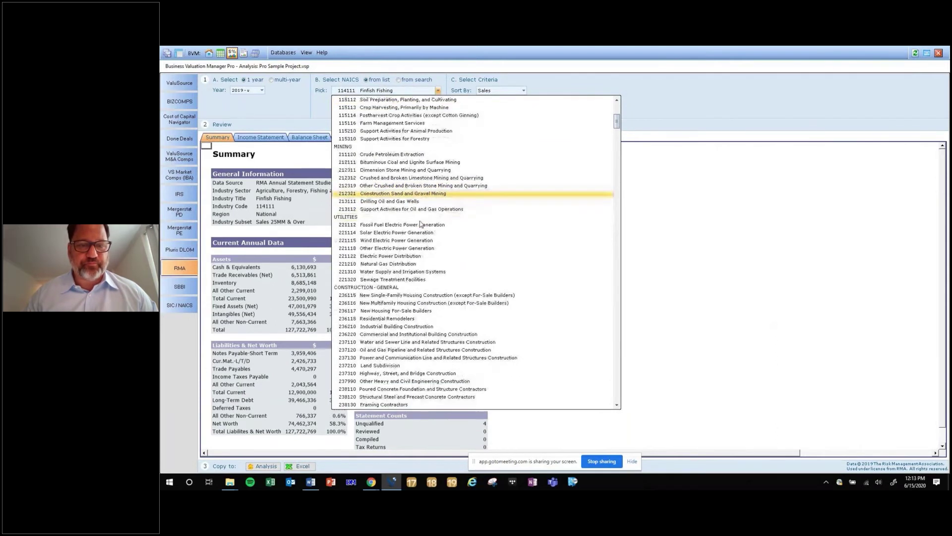
scroll(419, 224, down, 1)
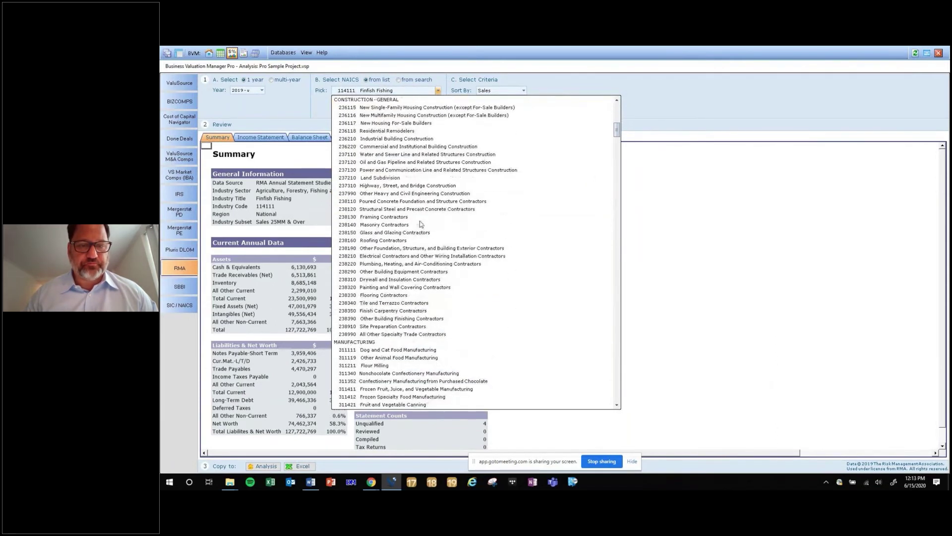
click(382, 366)
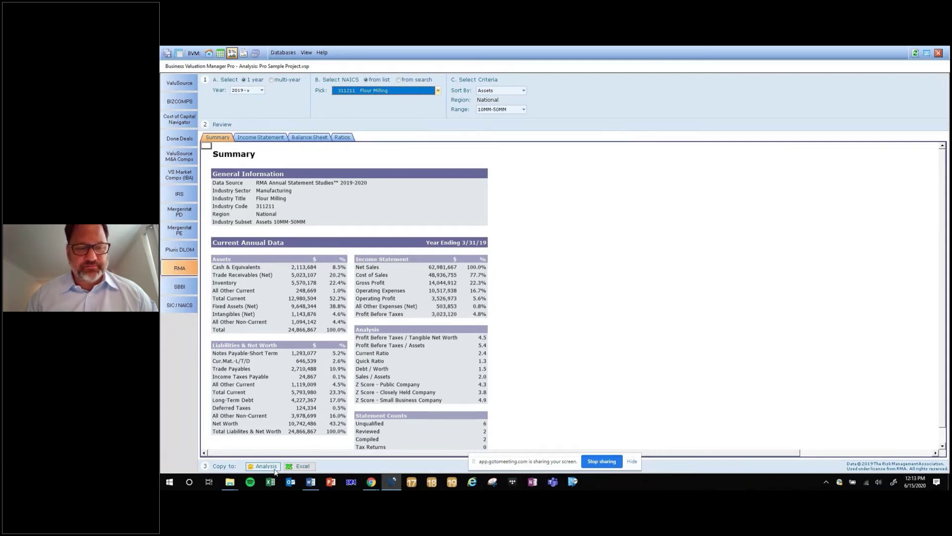
Step: Return to the analysis and view the RMA Liquidity Ratios table and the Current Ratio chart
click(220, 53)
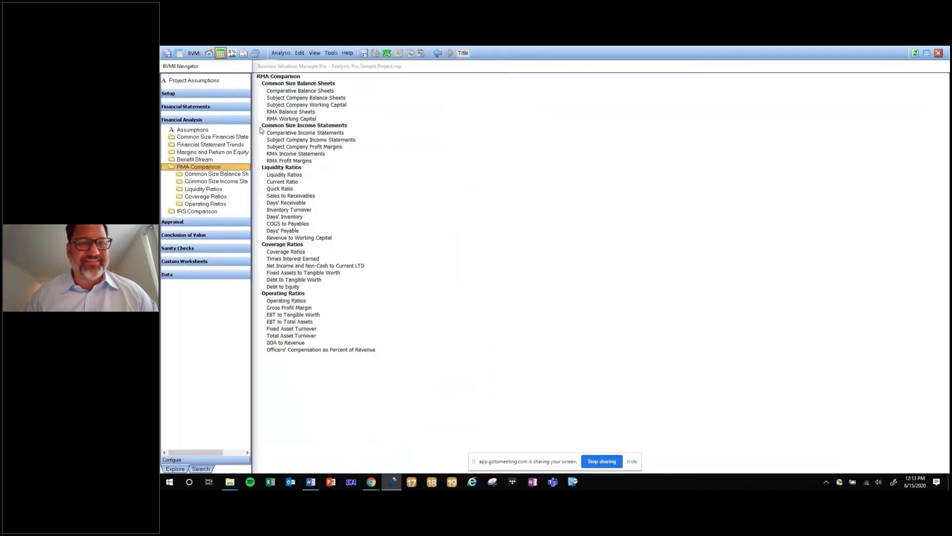
click(196, 192)
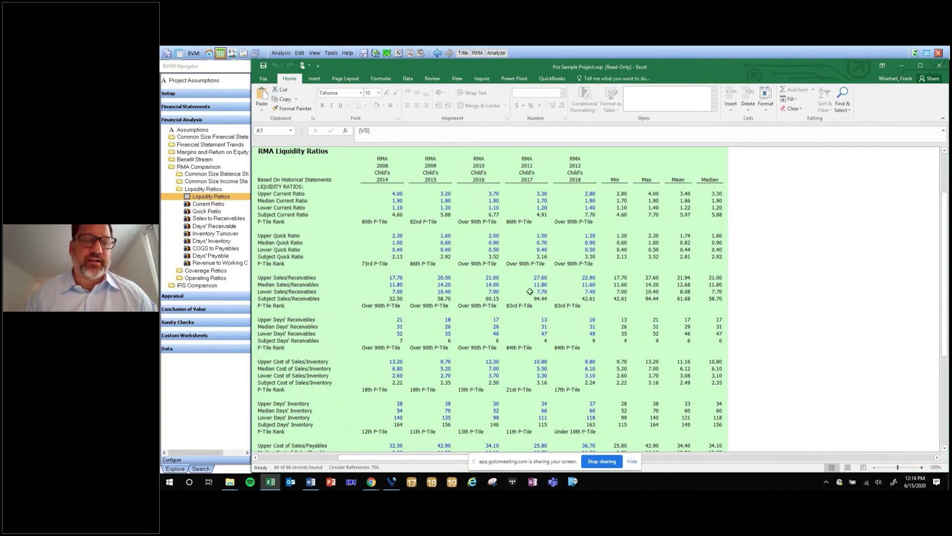
click(201, 204)
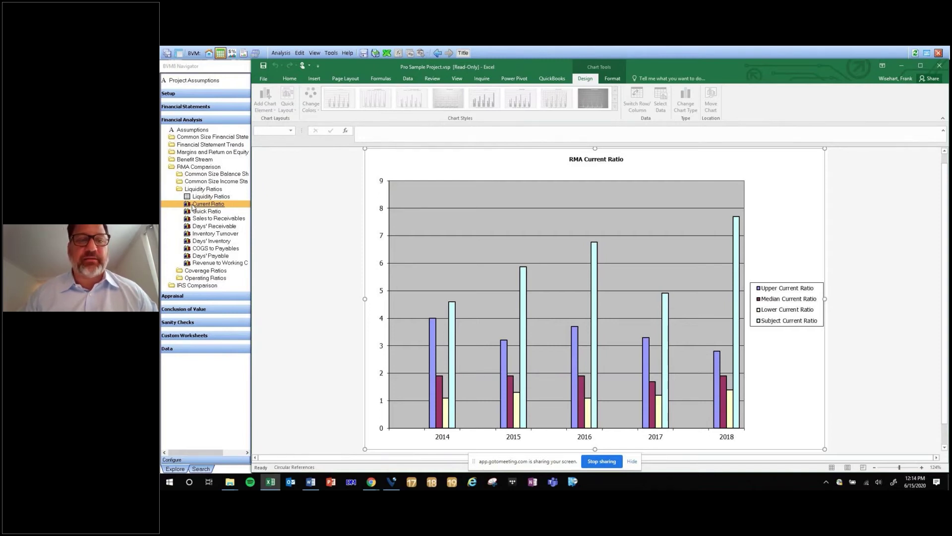
click(216, 212)
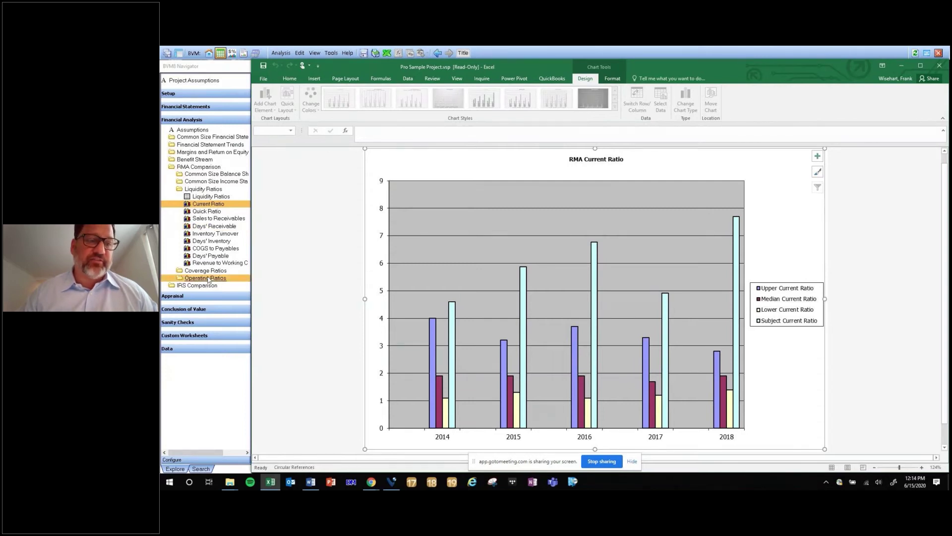
Step: View the Historic Book Value indicated value in the Asset Approach and open the Adjusted Book Value's Adjust to Market Value schedule
click(173, 296)
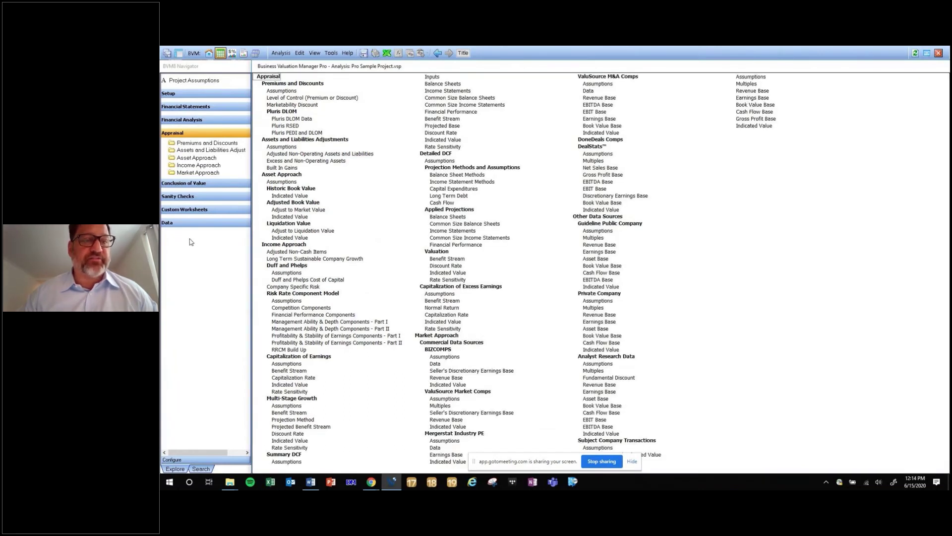
click(191, 159)
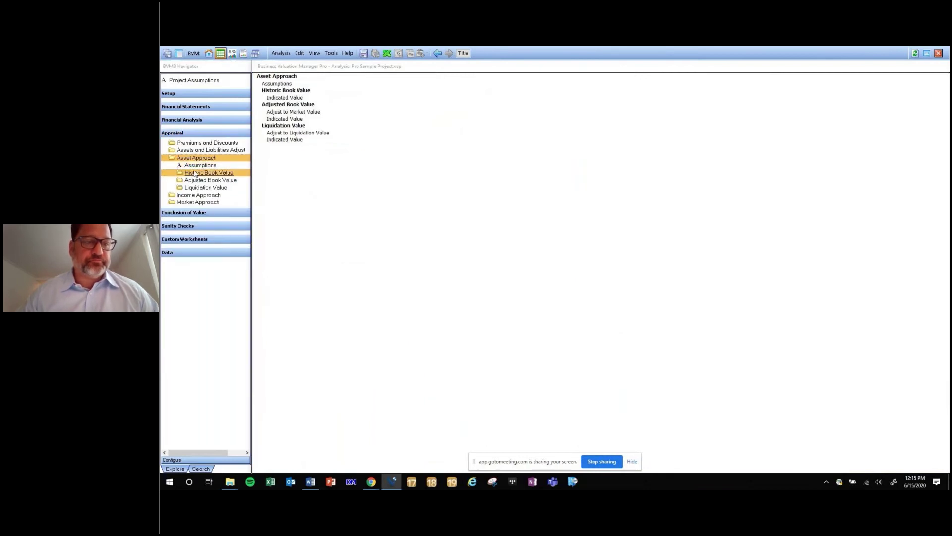
click(198, 174)
click(203, 180)
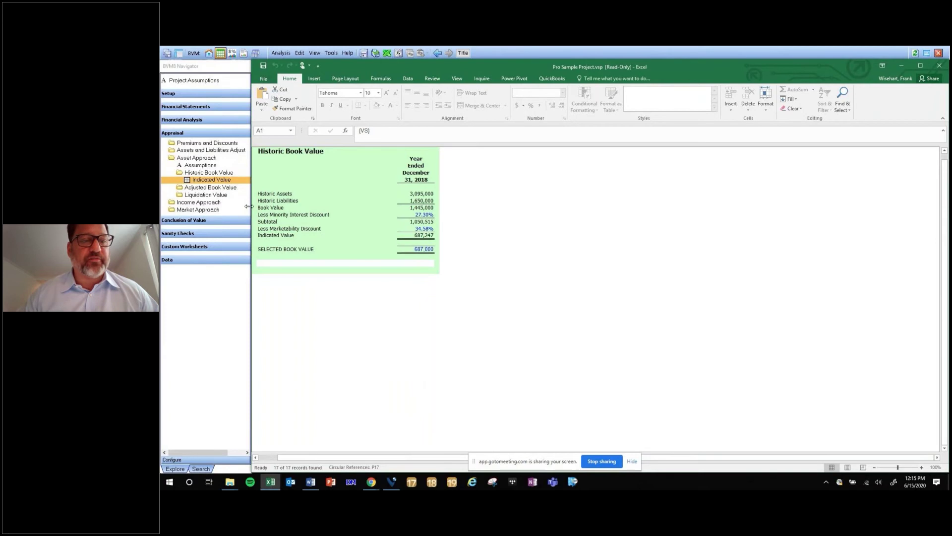
click(209, 188)
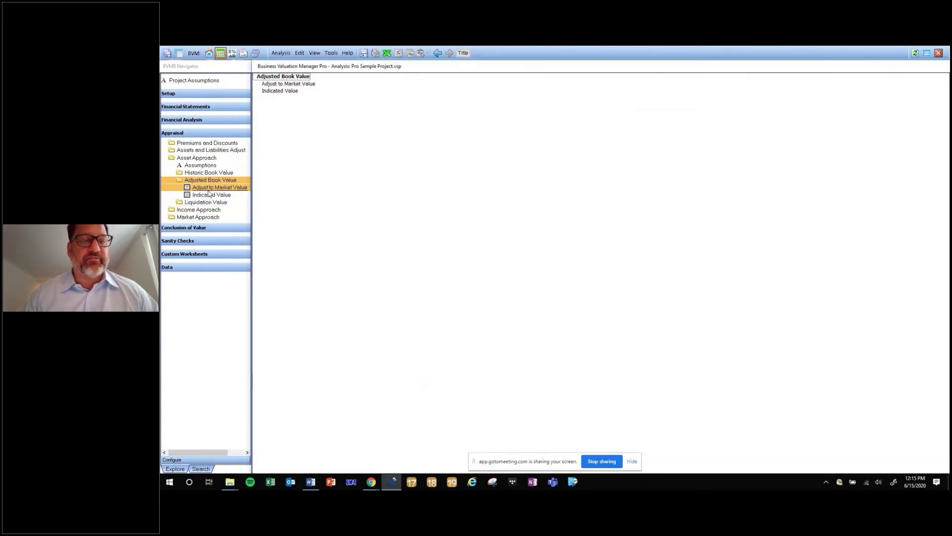
click(210, 188)
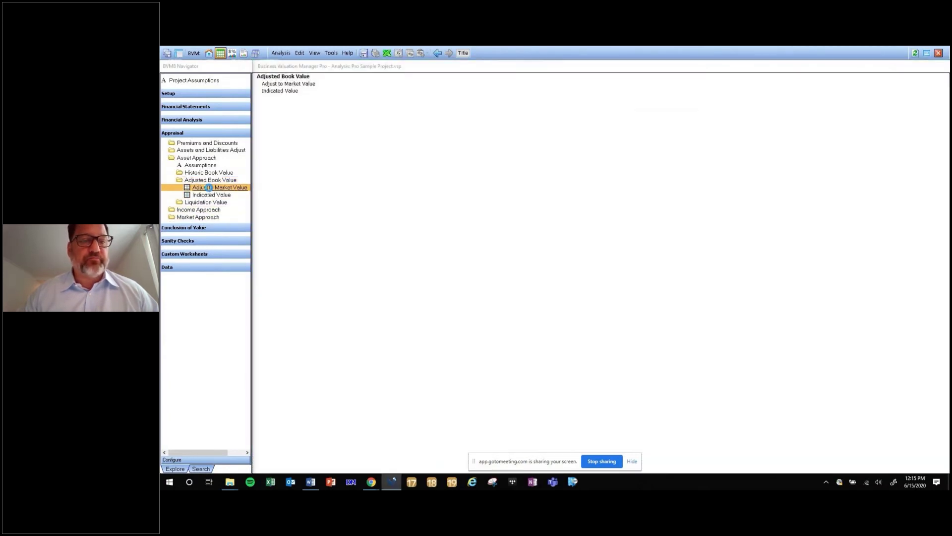